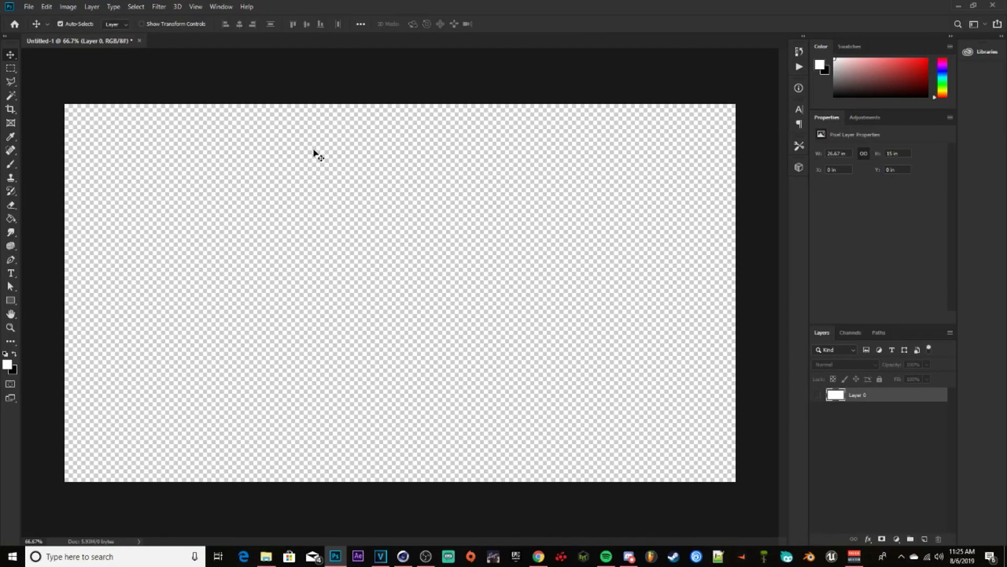
Examine the new-document settings for width, height, resolution and bit depth, and close them without creating a document.
click(25, 6)
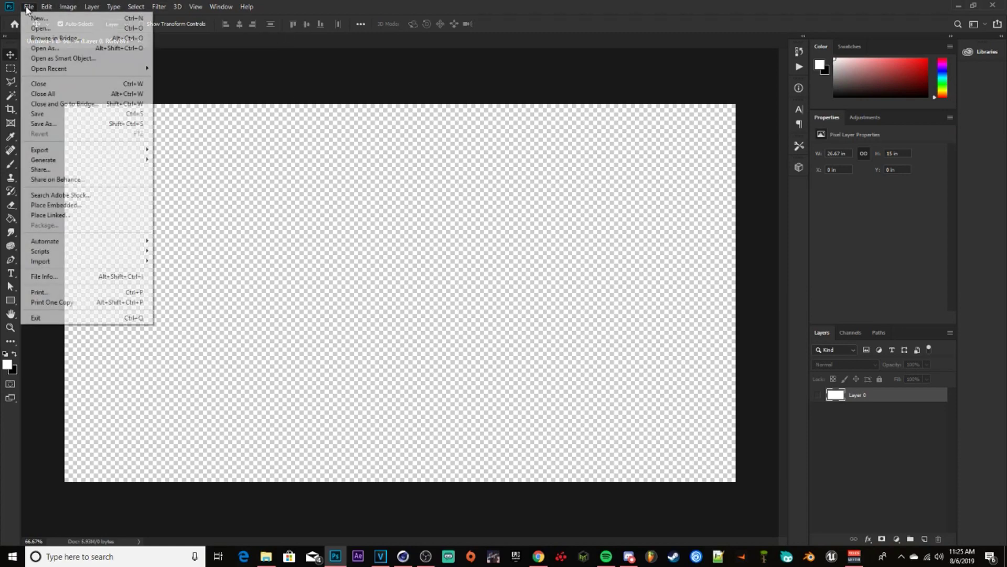
key(Escape)
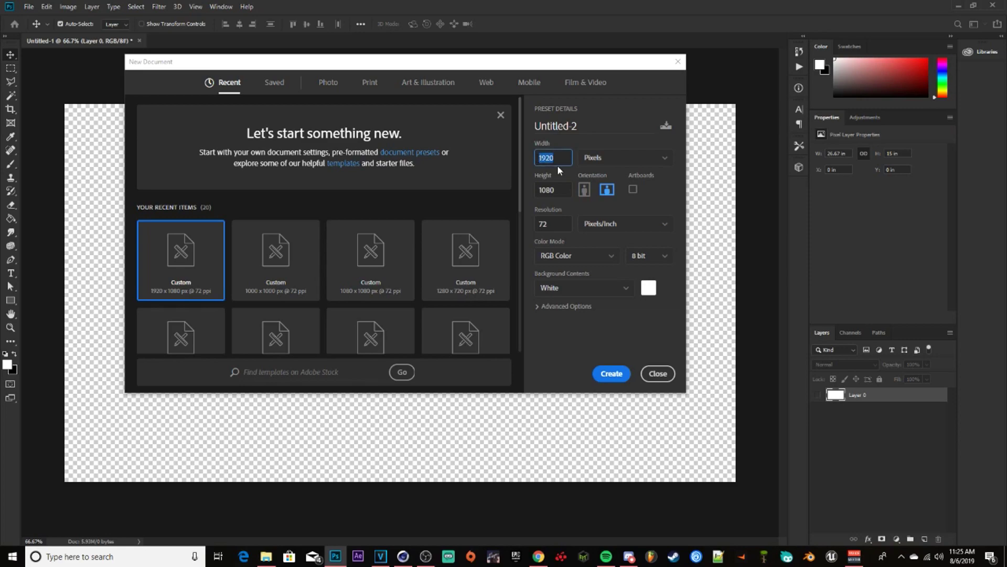
click(538, 190)
click(556, 224)
click(603, 227)
click(603, 226)
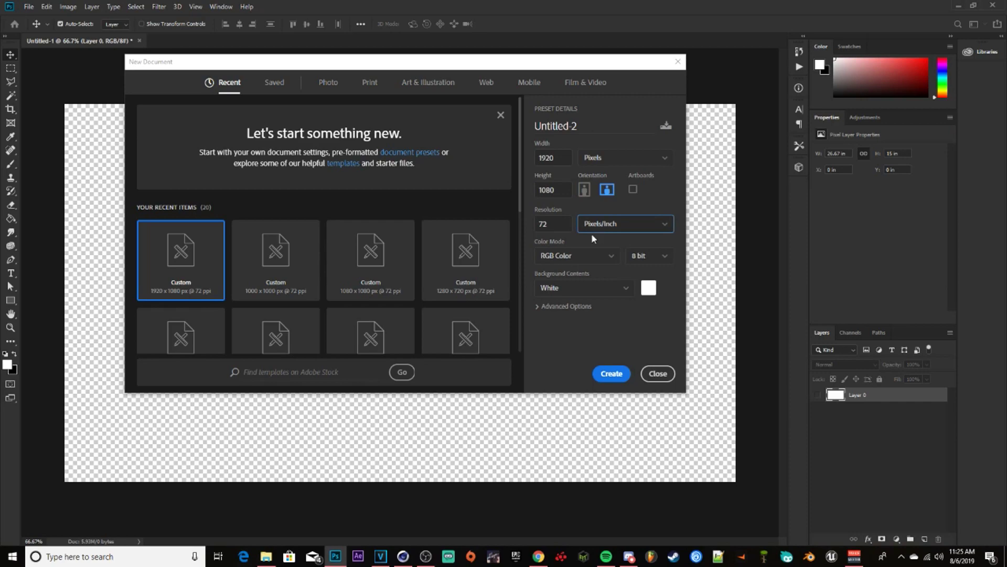
click(642, 259)
click(636, 262)
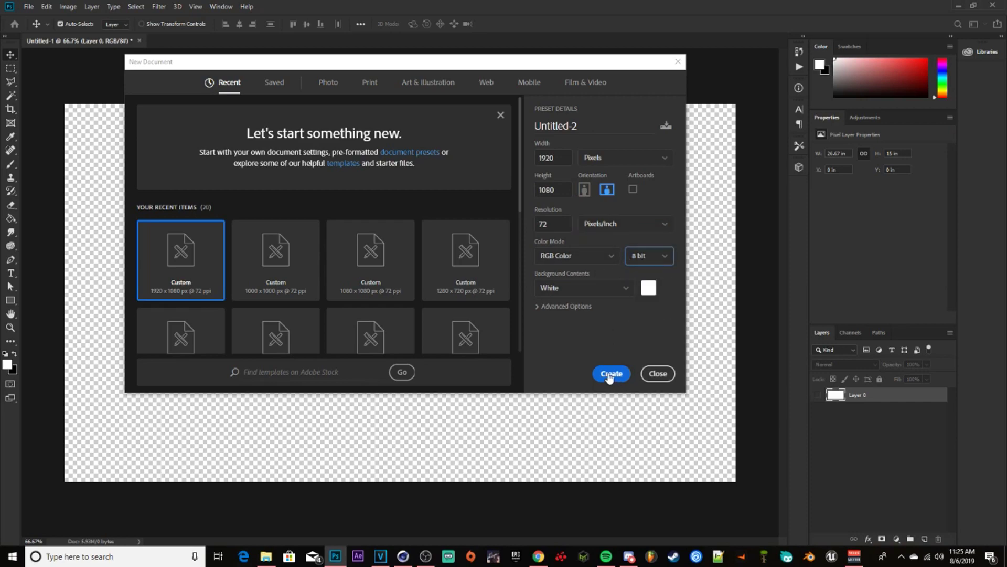
click(658, 373)
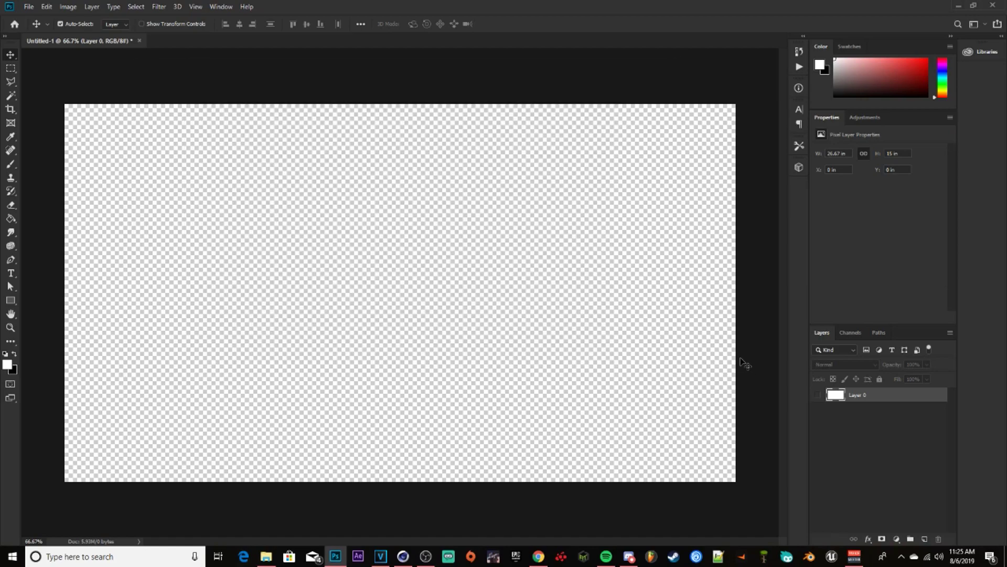
click(817, 394)
click(881, 378)
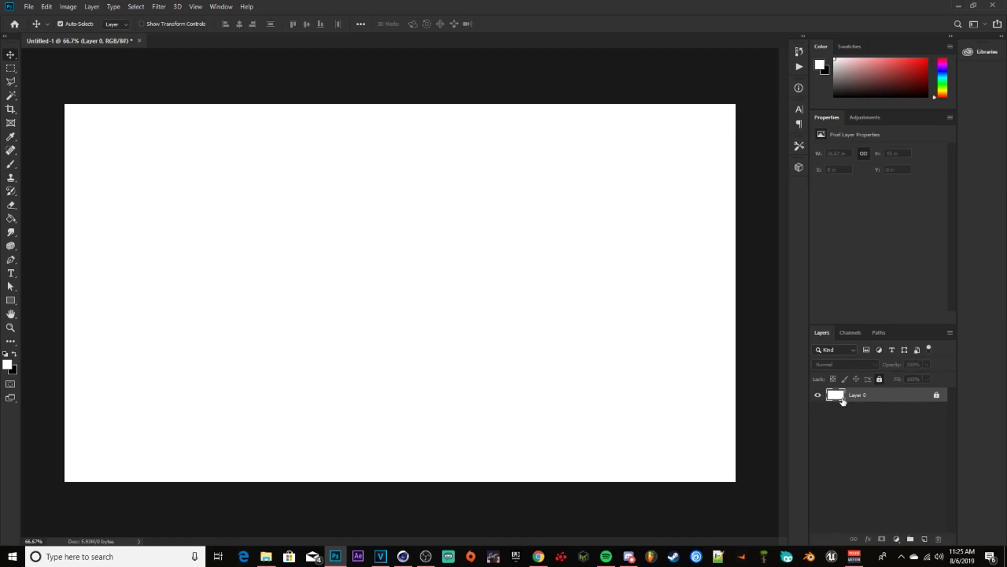
click(937, 396)
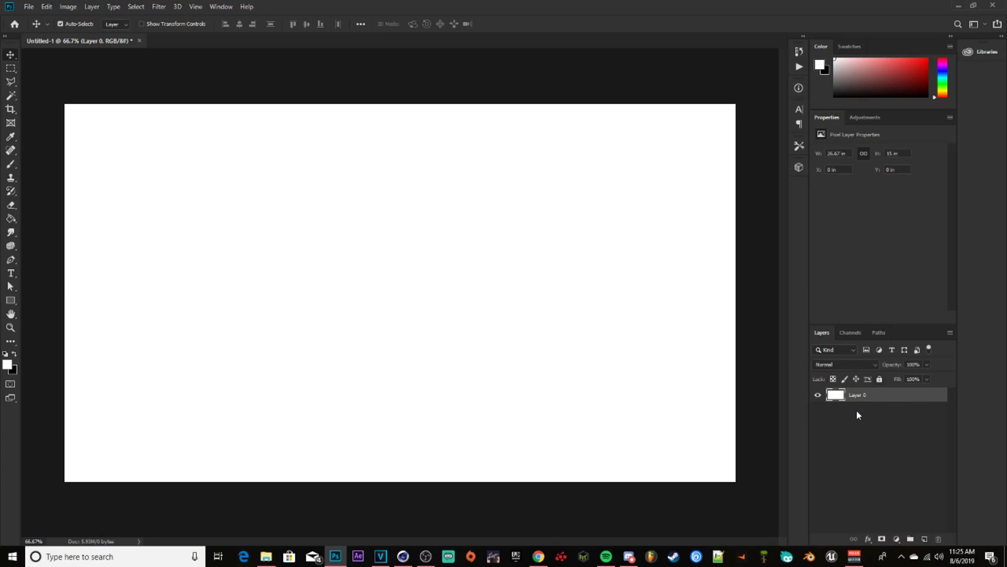
click(817, 396)
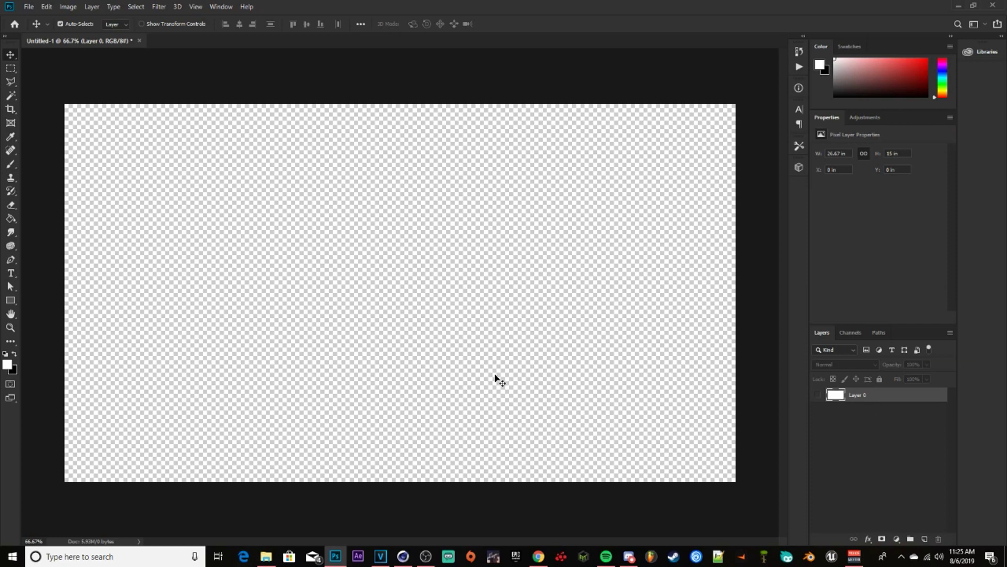
Add the text TUTORIAL to the canvas and set its font to Death Star Regular.
click(10, 273)
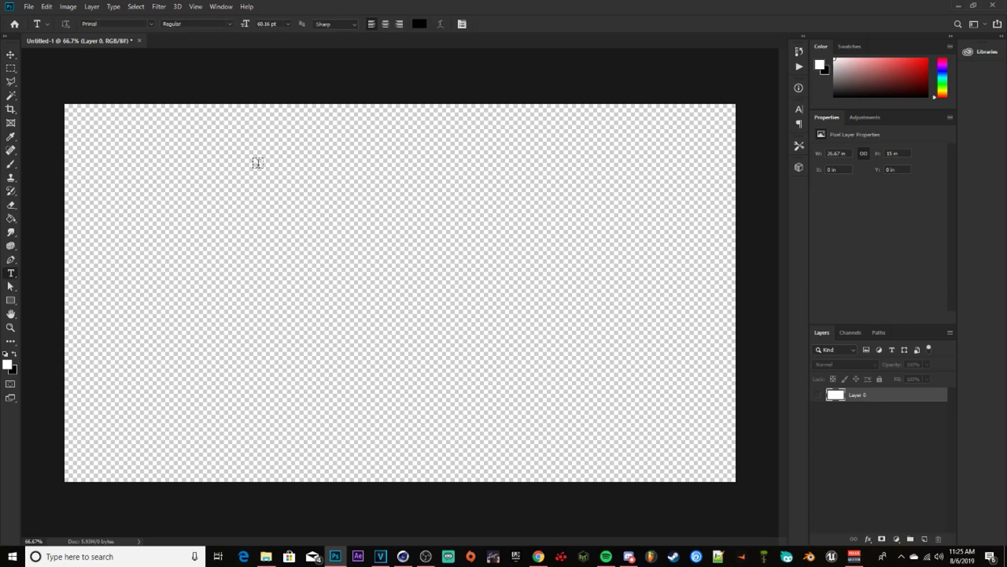
click(234, 239)
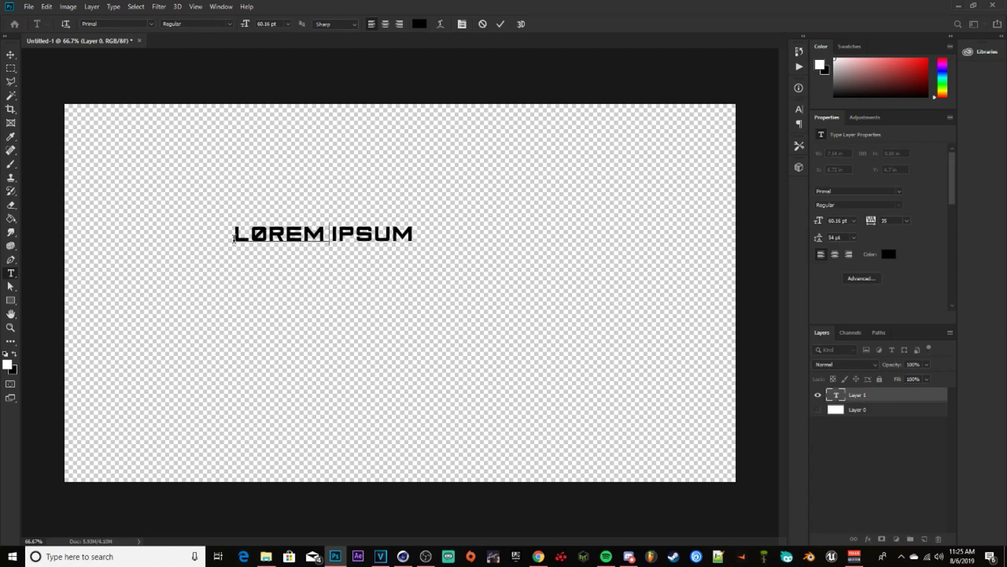
text(TUTORIAL)
key(ctrl+a)
click(122, 26)
text(death)
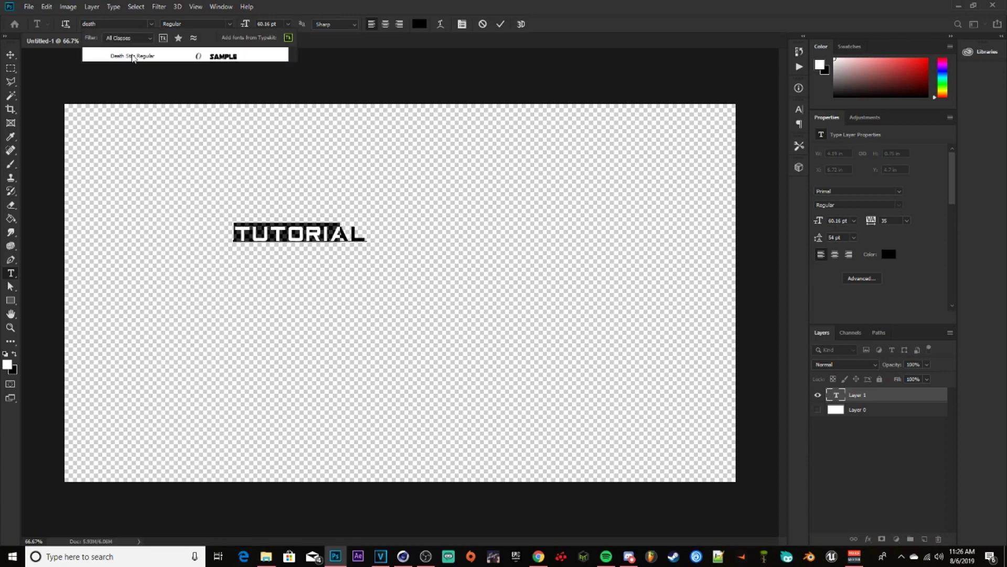
click(133, 56)
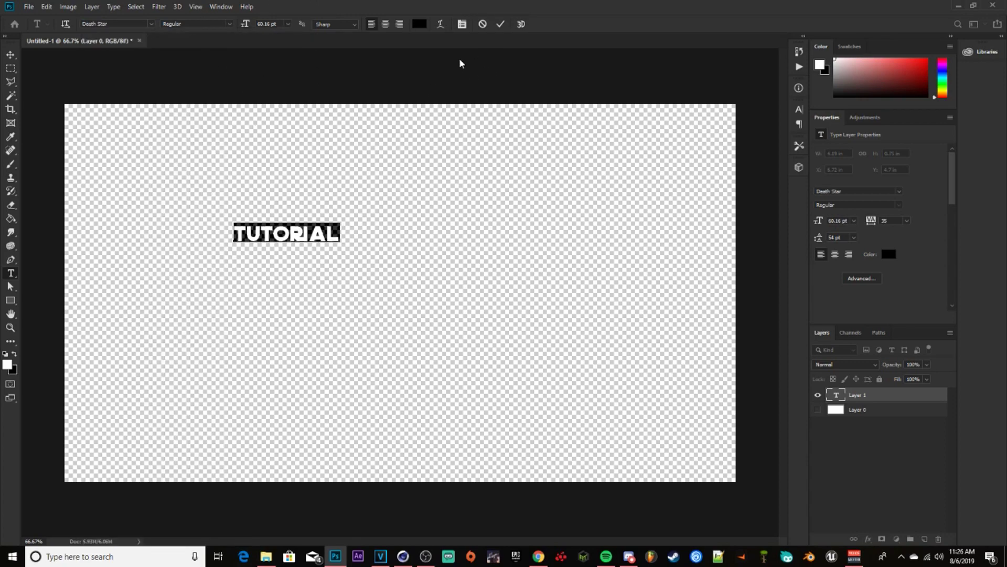
click(501, 24)
Scale the TUTORIAL text up to about 305 pt and place it across the middle of the canvas.
key(ctrl+t)
drag(299, 222, 416, 278)
click(503, 24)
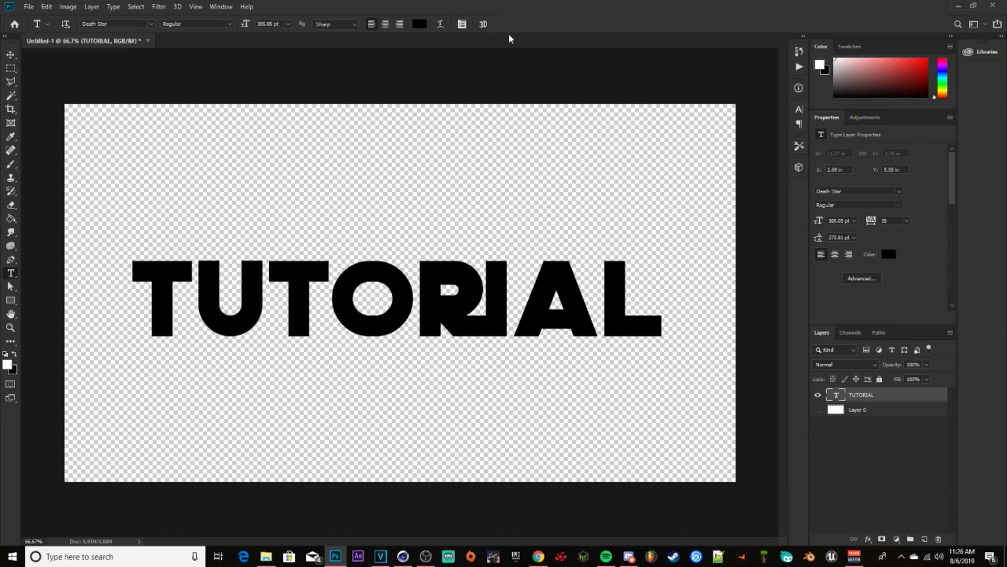
Change the font of the whole TUTORIAL text to Woscott Regular.
click(418, 252)
key(ctrl+a)
click(113, 25)
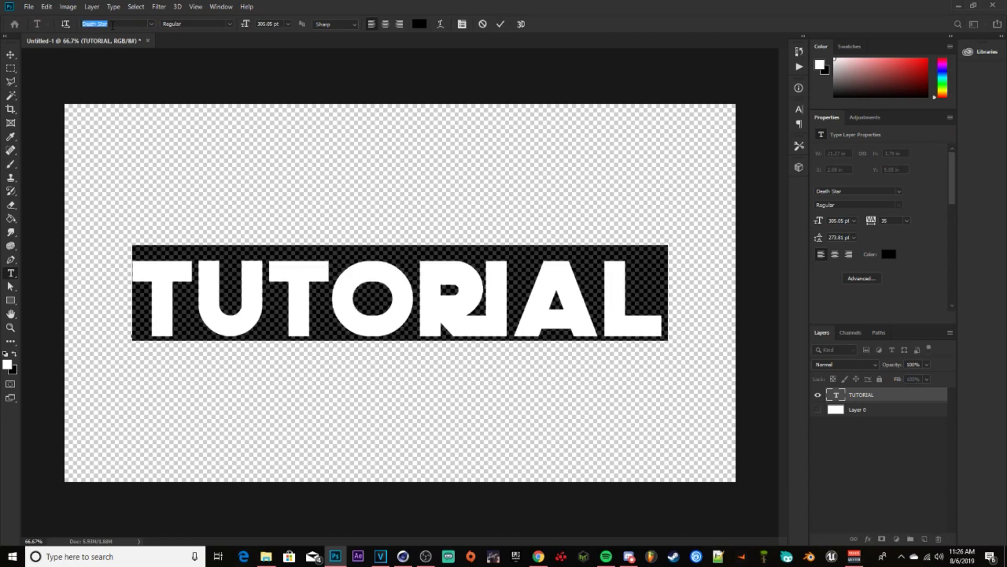
text(wood)
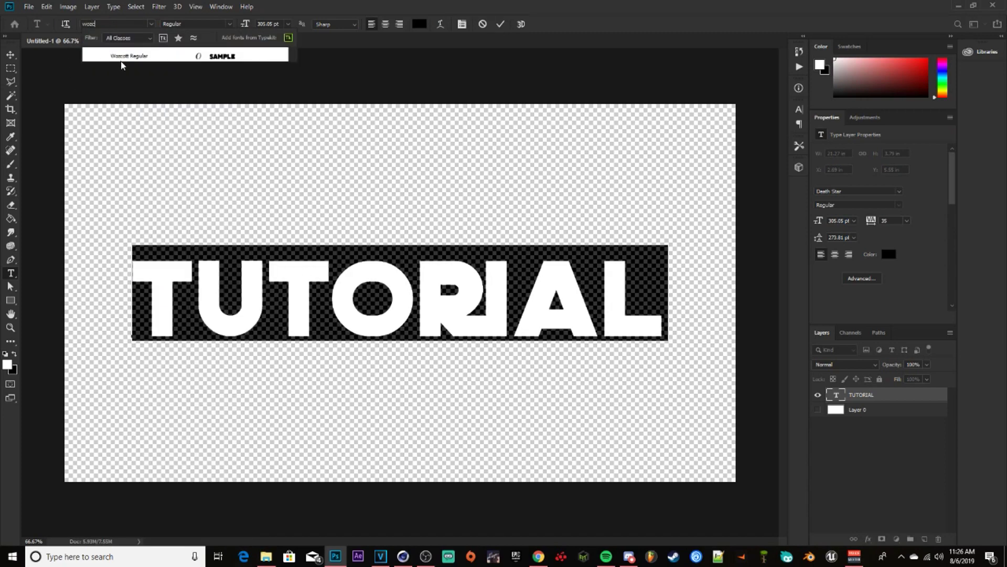
click(121, 62)
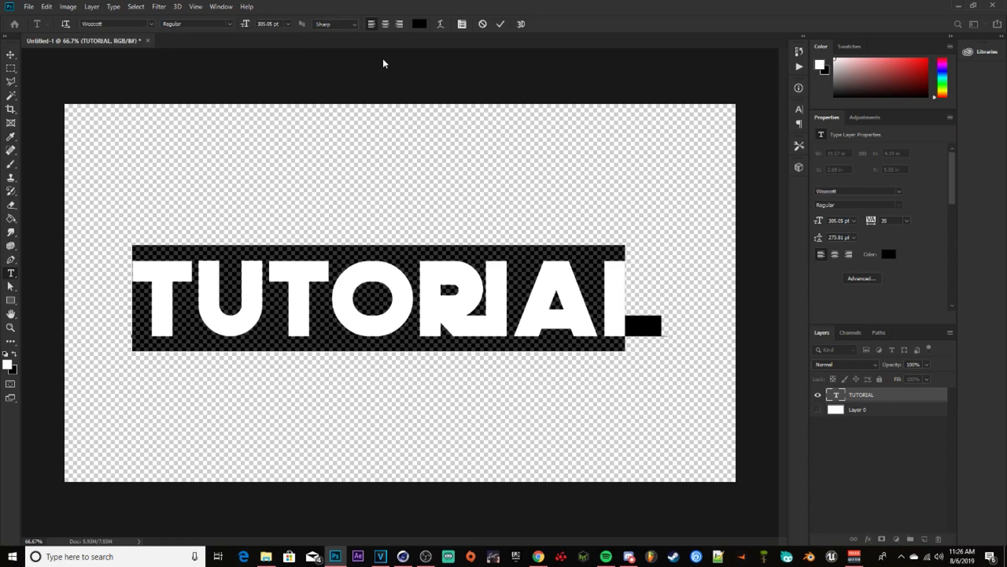
click(500, 24)
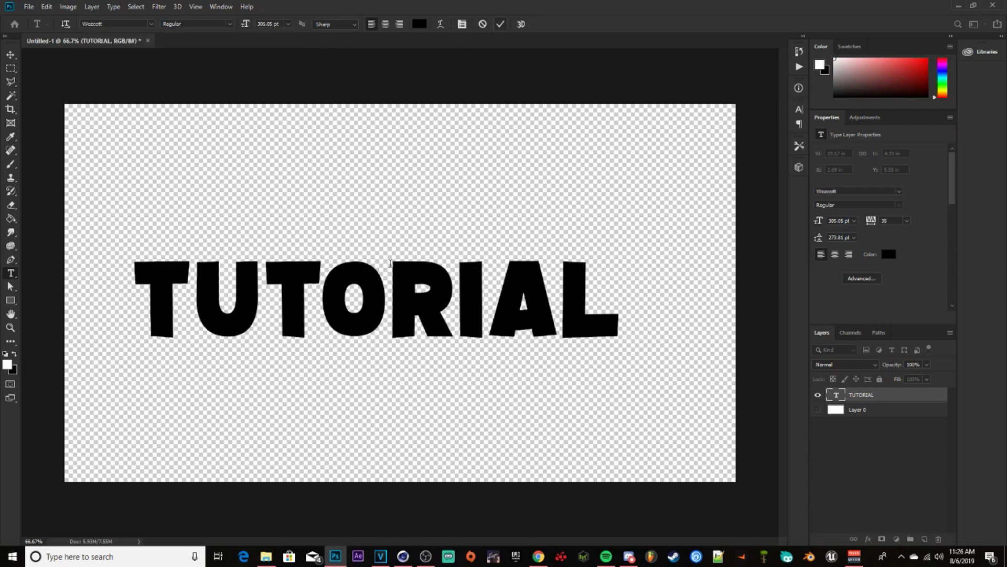
Move the TUTORIAL text to the canvas centre, at about X 3.54 in and Y 5.33 in.
key(ctrl+t)
drag(385, 319, 409, 315)
click(502, 24)
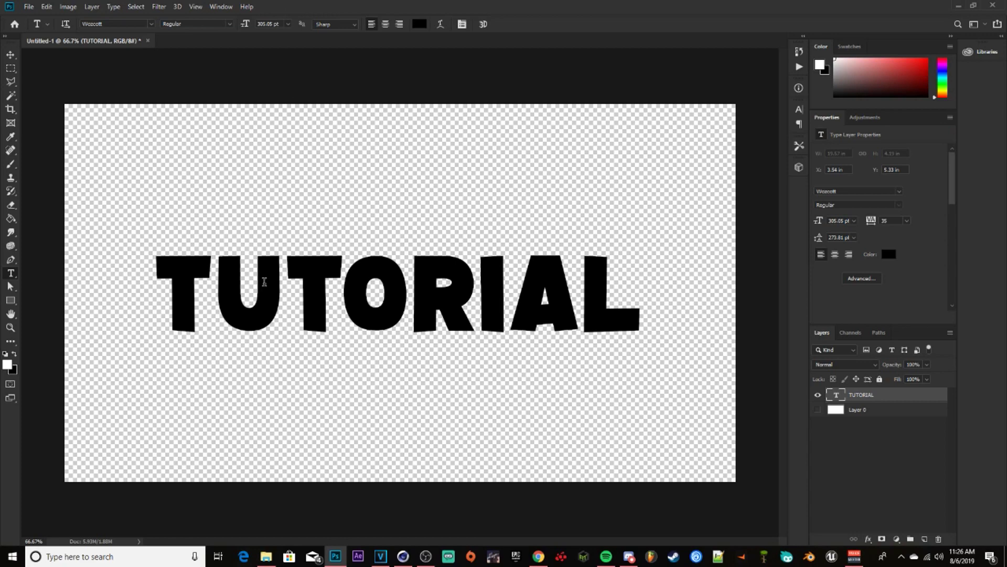
Select the outline of the TUTORIAL text layer and convert the selection into a work path.
ctrl+click(837, 399)
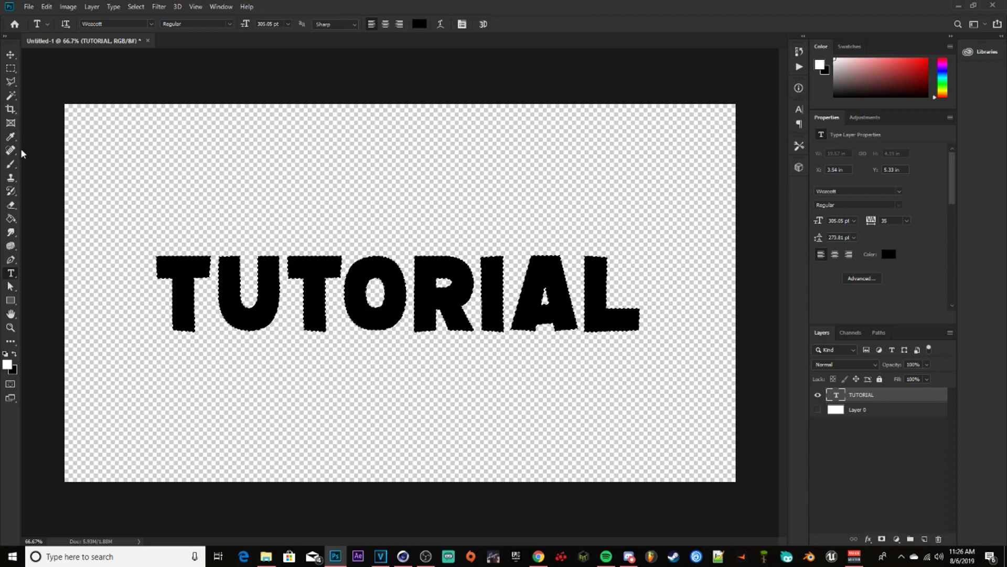
click(13, 68)
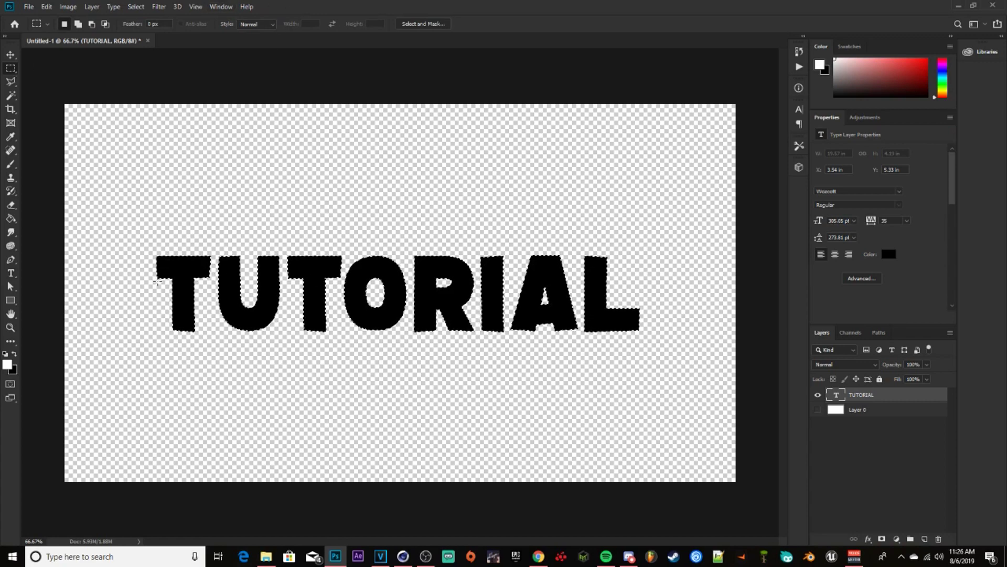
right_click(177, 272)
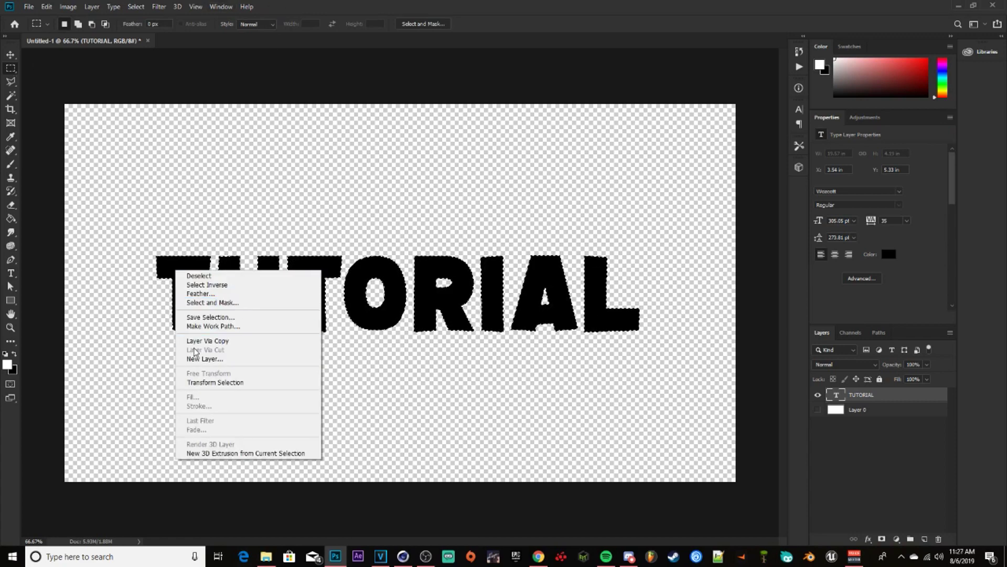
click(204, 326)
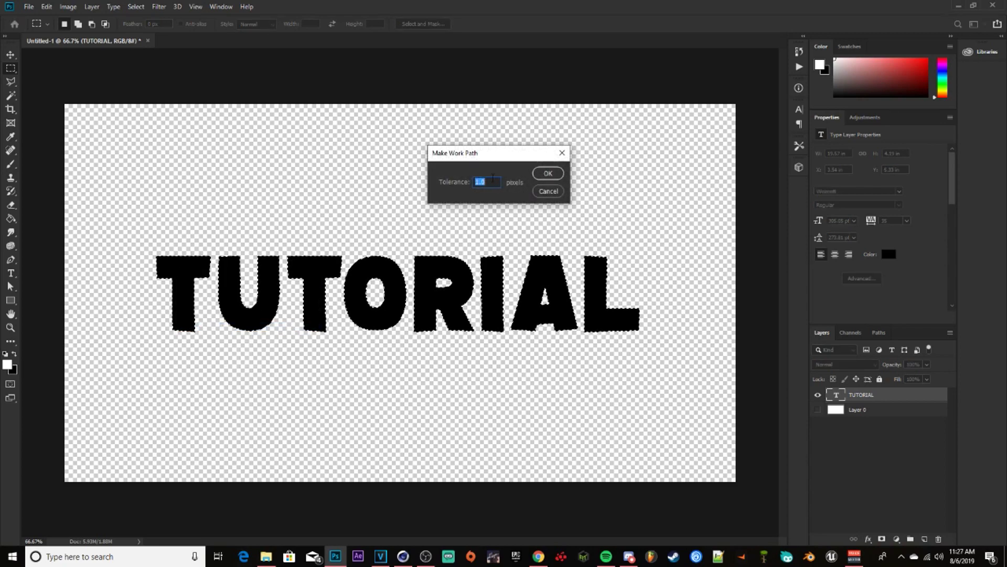
click(545, 174)
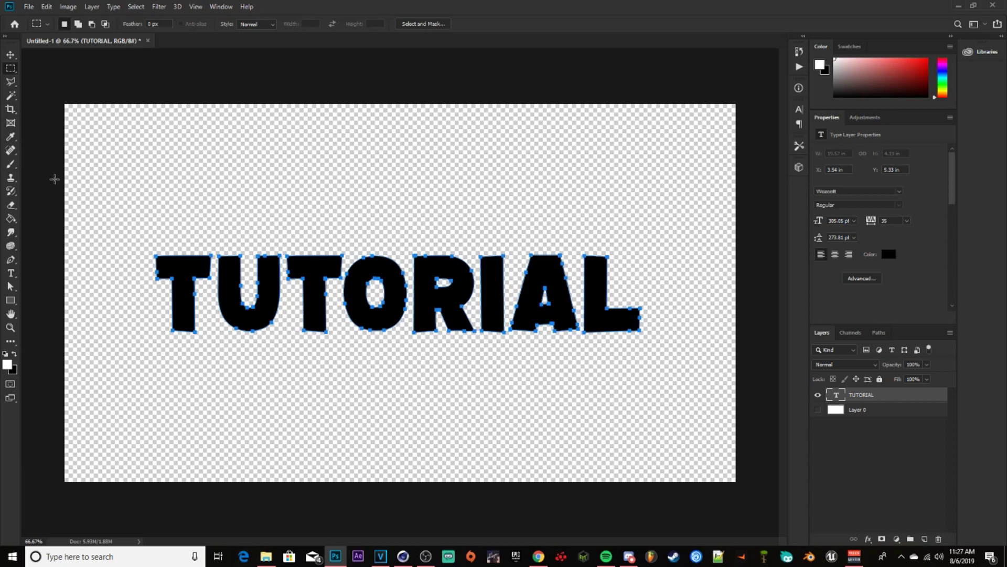
Export the work path to an Illustrator file named TUT 3.ai in the PSD folder.
click(29, 7)
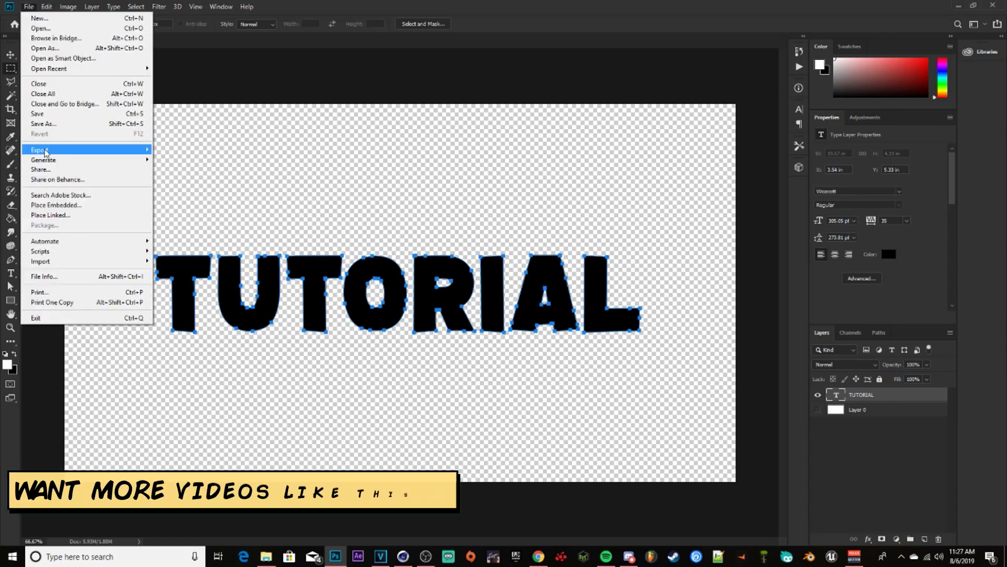
mouse_move(46, 152)
click(278, 280)
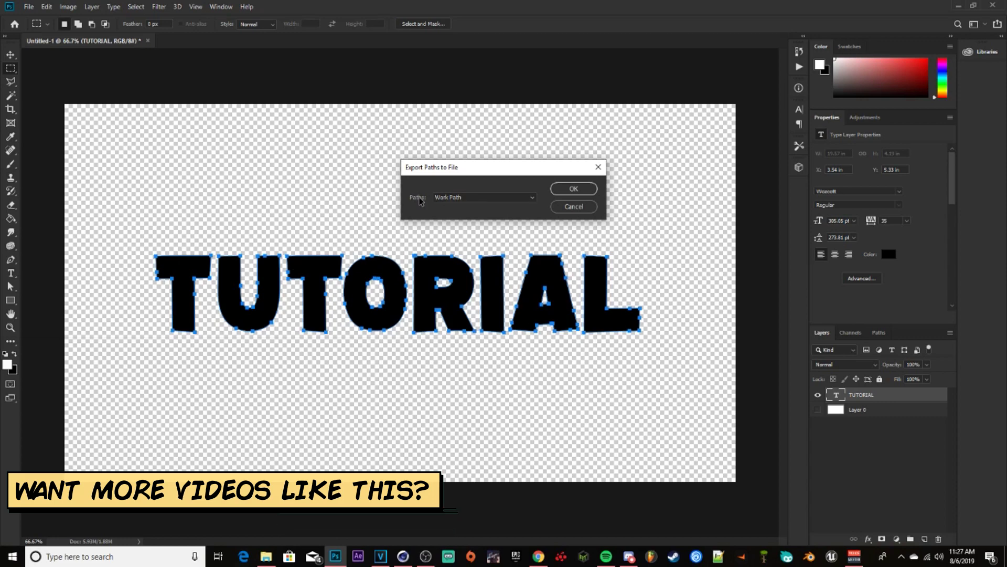
click(568, 190)
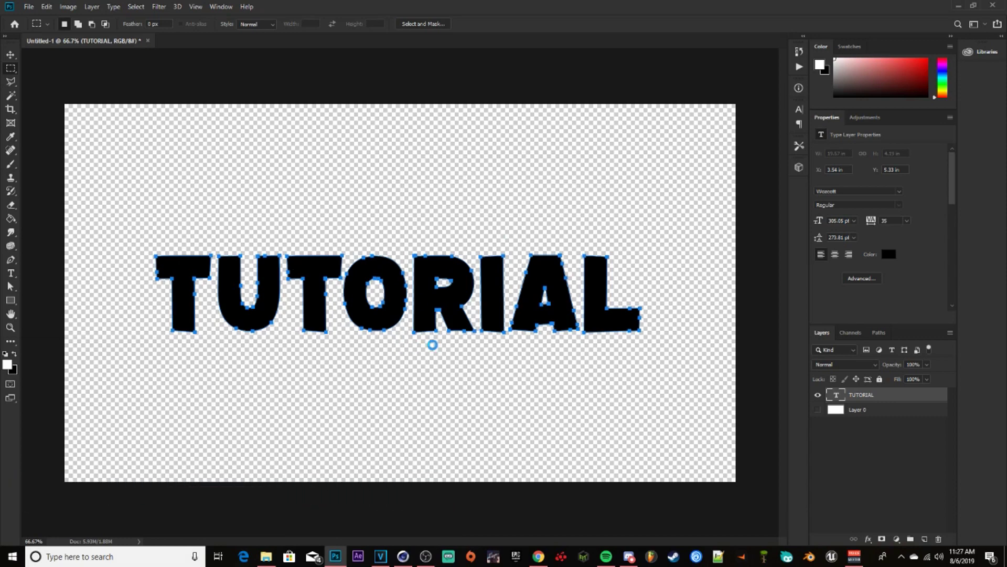
text(TUT)
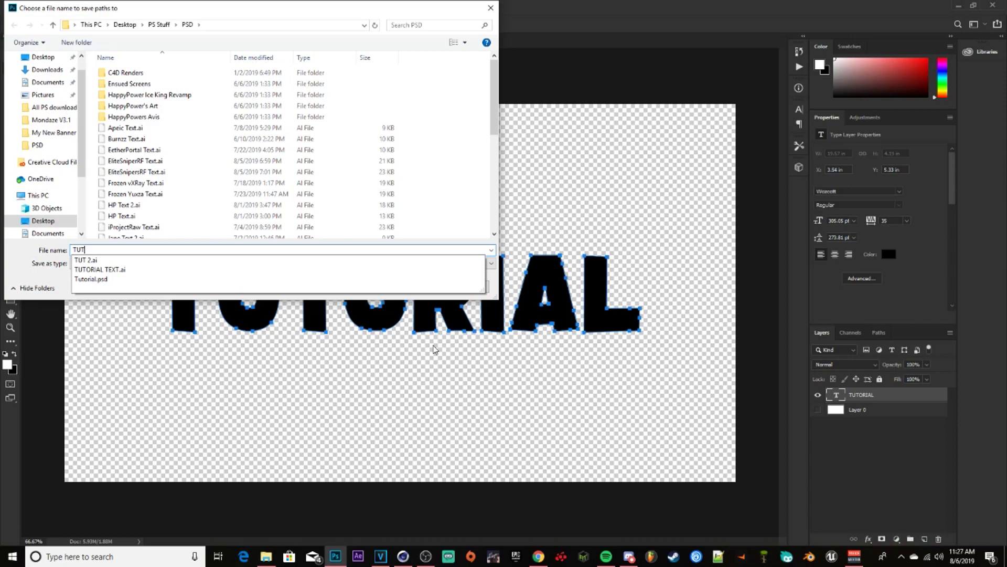
key(Return)
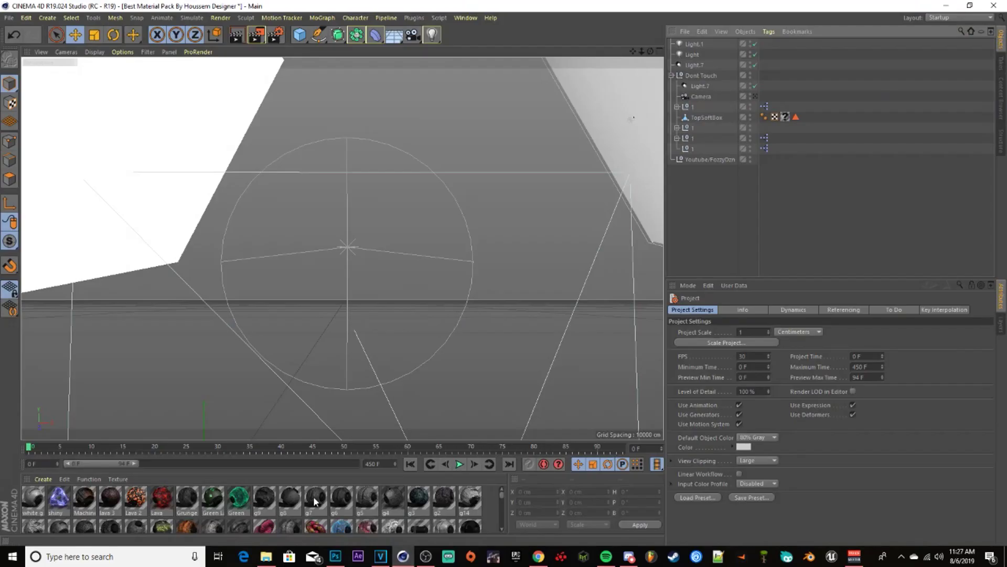
Switch to Cinema 4D and import TUT 3.ai with connected splines and the scale in centimeters.
click(265, 558)
scroll(95, 289, down, 3)
scroll(100, 288, up, 3)
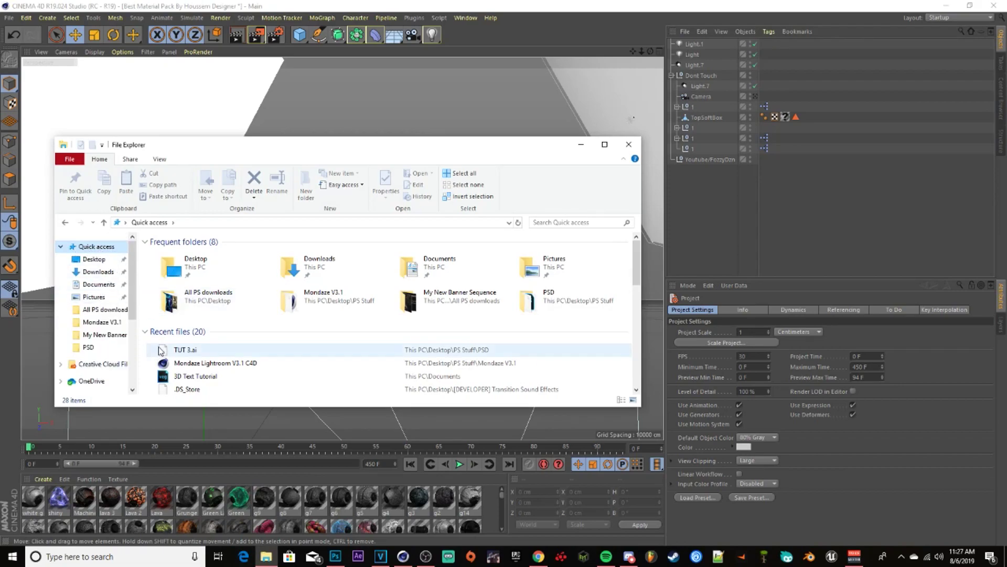
drag(183, 356, 373, 115)
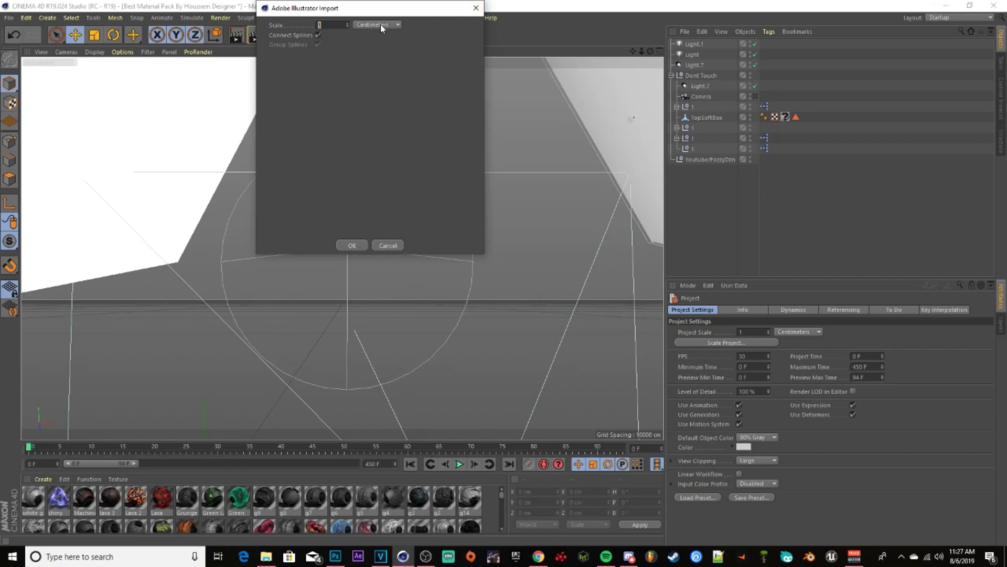
click(345, 247)
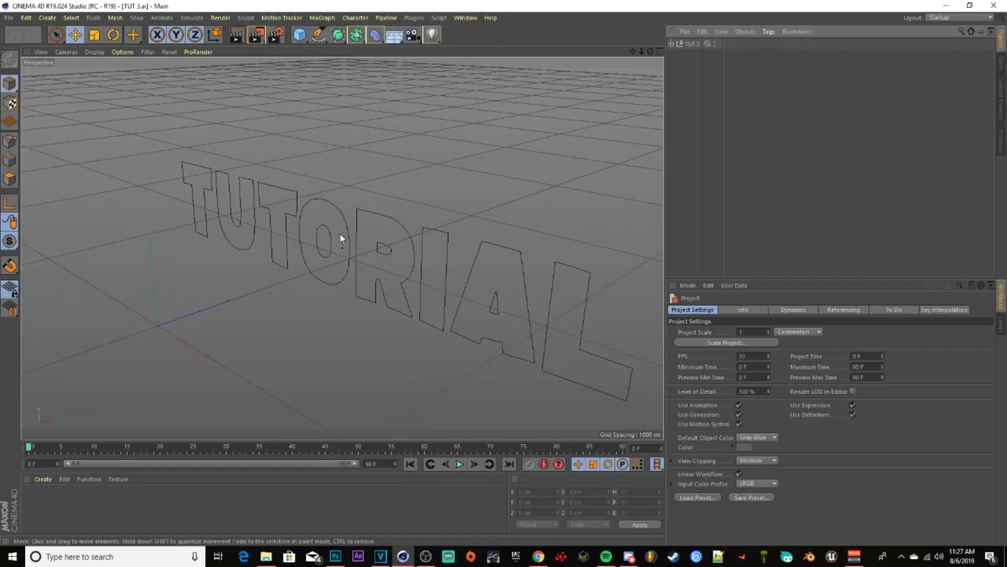
Set the X and Y position of the imported TUT 3 null object to 0.
click(691, 45)
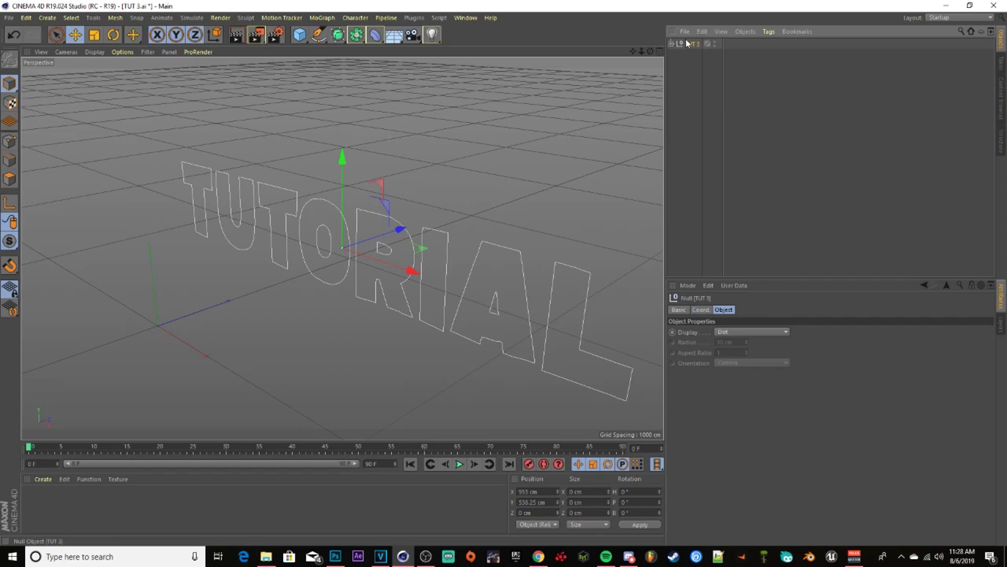
double_click(540, 492)
text(0)
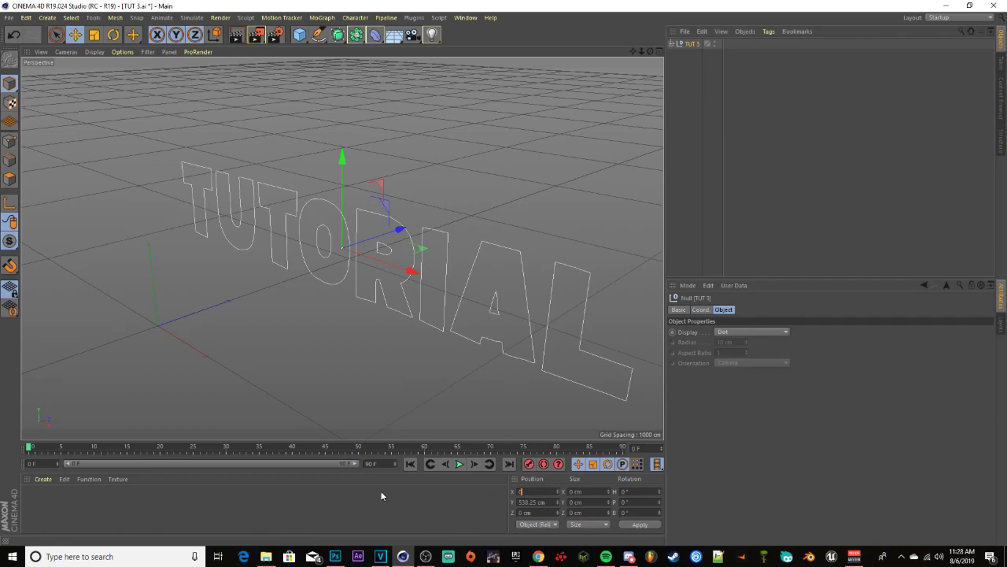
key(Tab)
text(0)
key(Return)
click(682, 63)
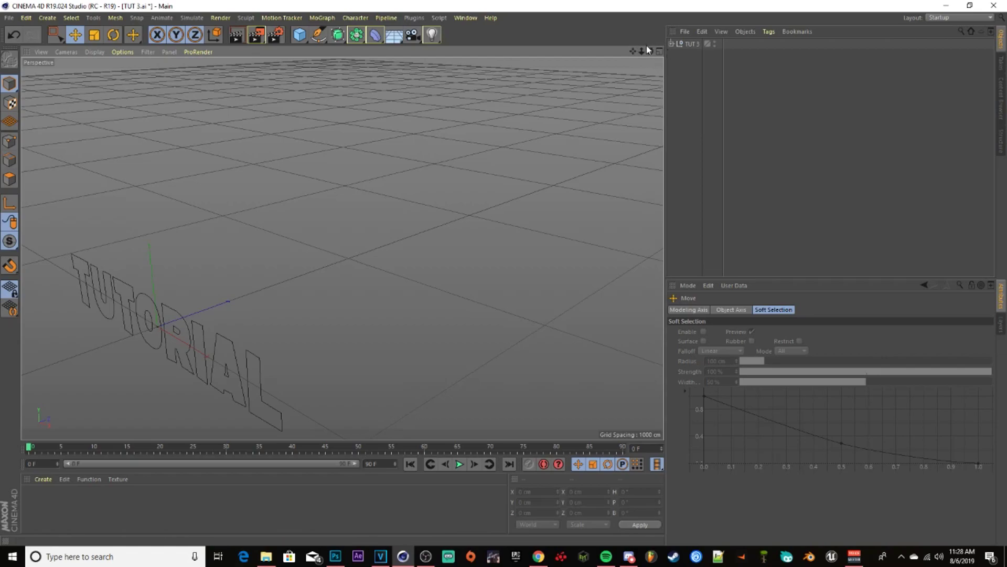
mouse_move(650, 50)
mouse_down()
mouse_move(651, 94)
mouse_move(630, 94)
mouse_move(662, 89)
mouse_move(645, 52)
mouse_up()
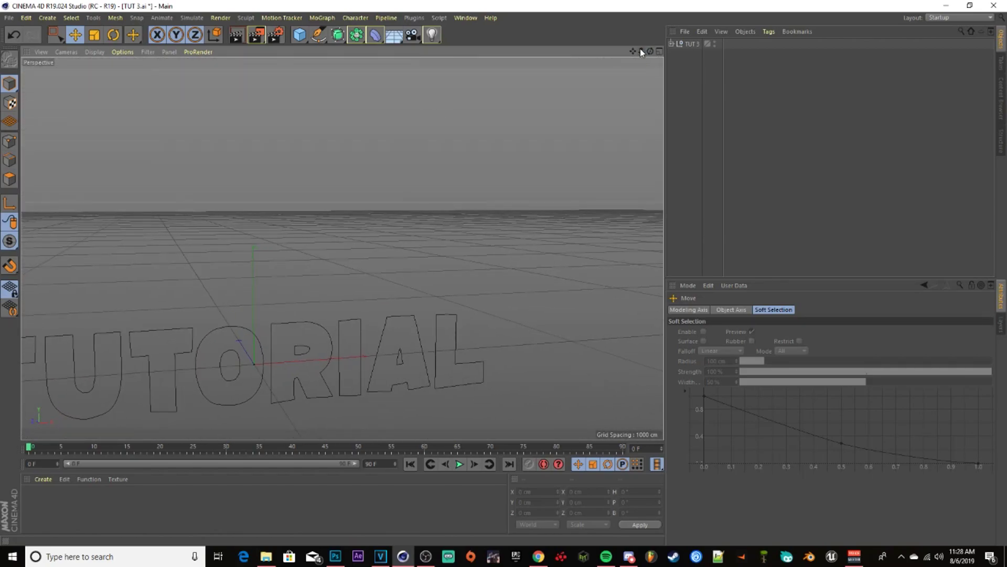
Examine the individual letter paths contained in the imported TUT 3 null.
mouse_move(640, 49)
mouse_down()
mouse_move(616, 53)
mouse_move(633, 53)
mouse_up()
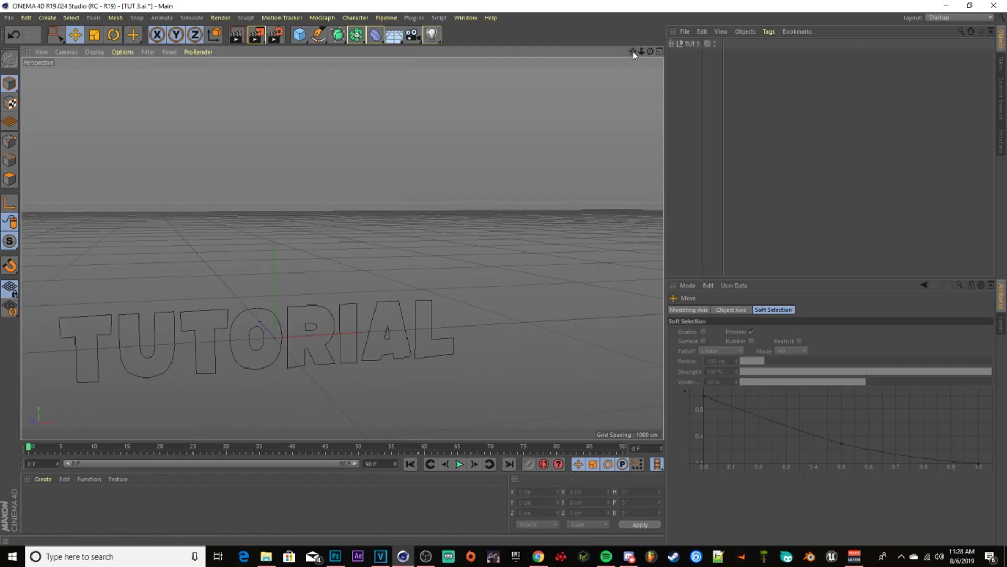
drag(634, 52, 649, 54)
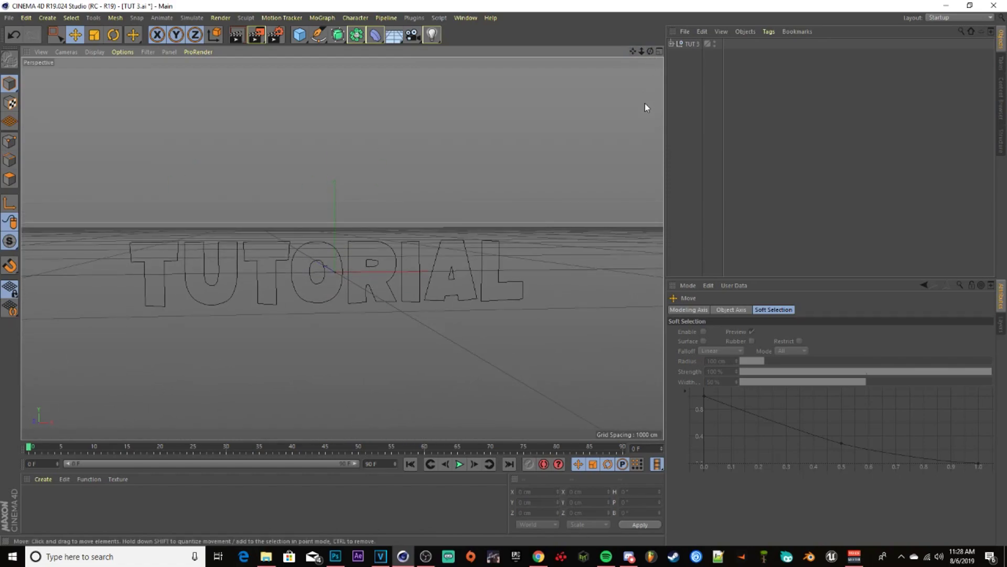
click(672, 43)
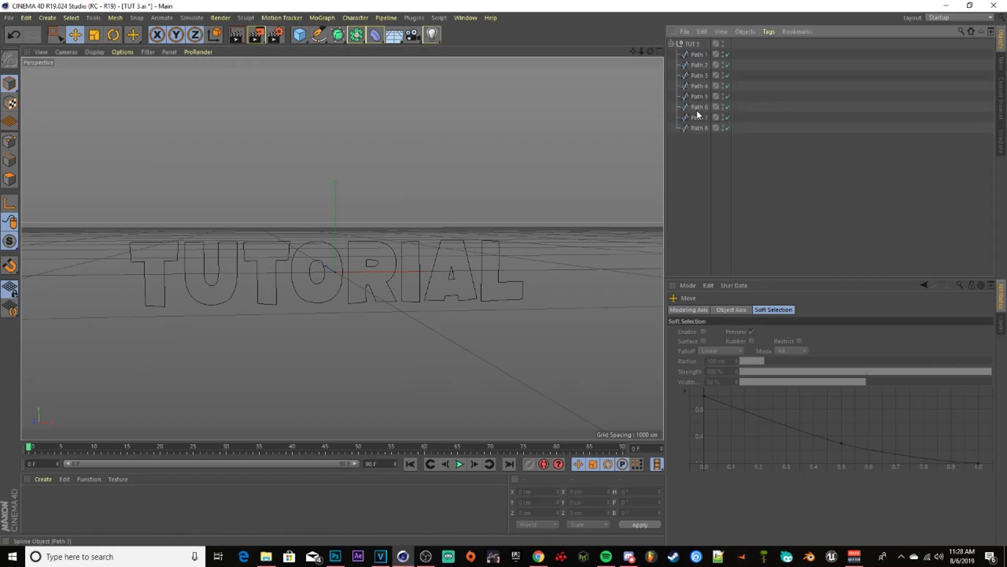
click(700, 54)
click(699, 64)
click(699, 75)
click(698, 86)
click(697, 96)
click(698, 107)
click(697, 117)
click(697, 127)
click(694, 156)
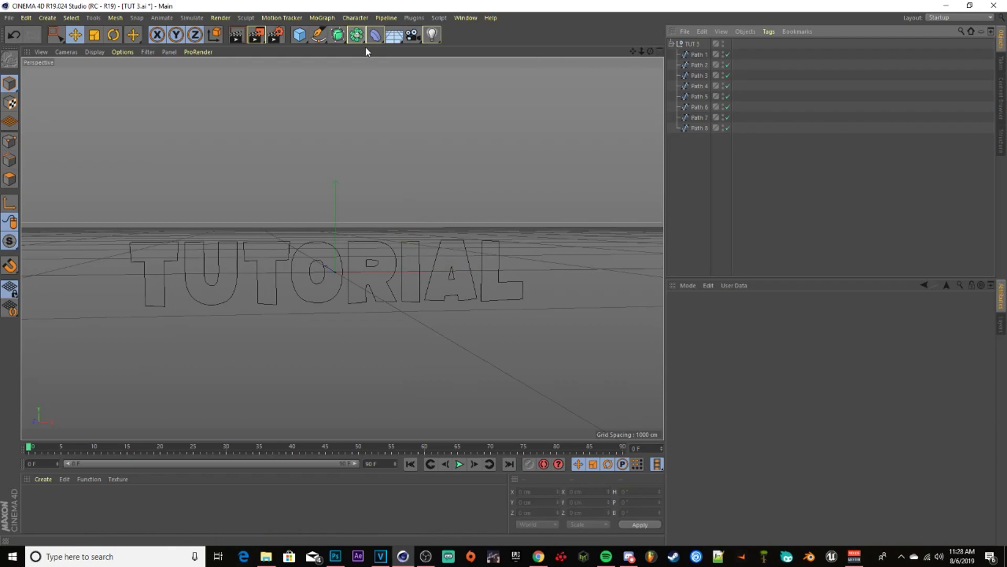
Add an Extrude generator and paste seven copies of it, giving one for each letter path.
click(339, 39)
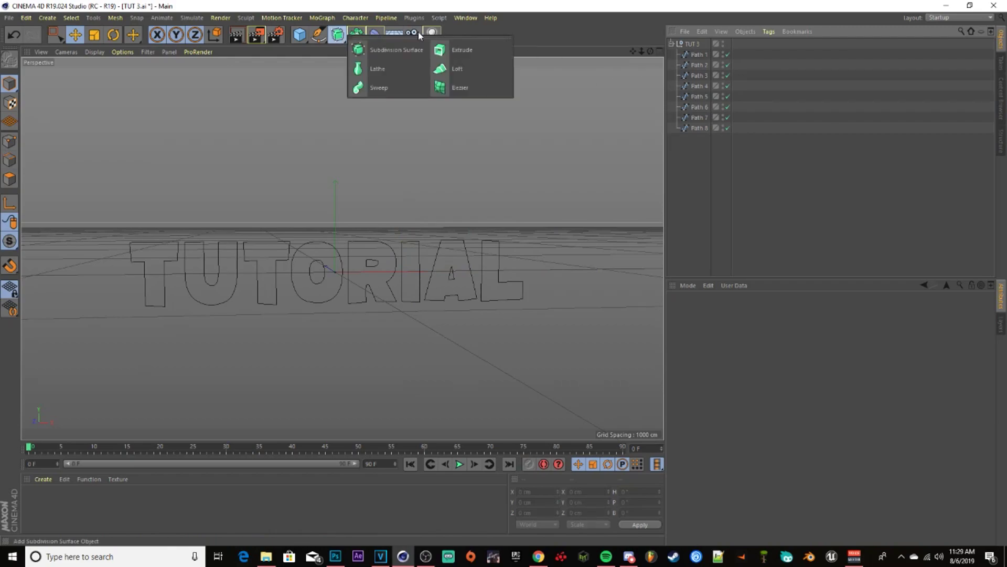
click(449, 52)
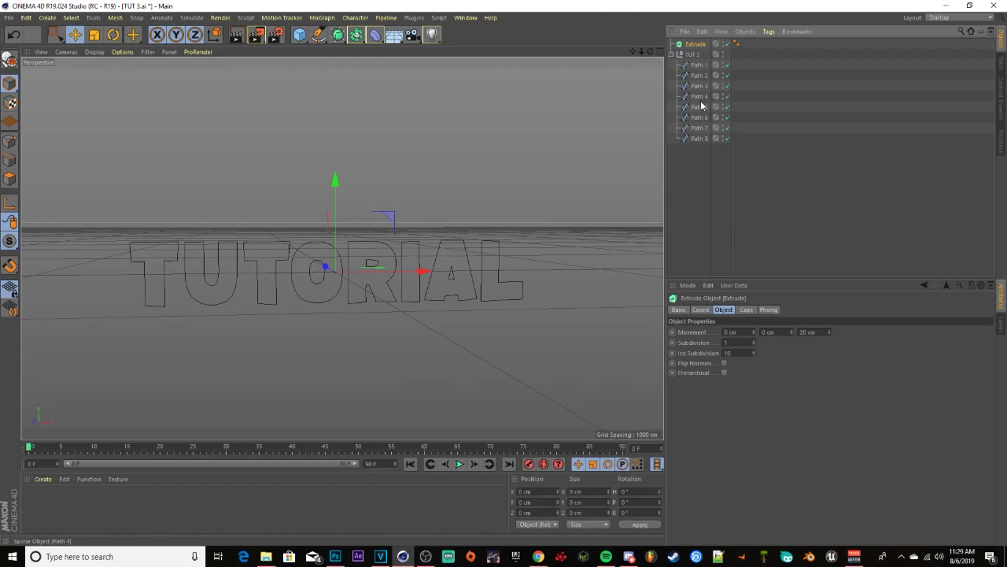
key(ctrl+v)
key(ctrl+v)
key(ctrl+v)
key(ctrl+v)
key(ctrl+v)
key(ctrl+v)
key(ctrl+v)
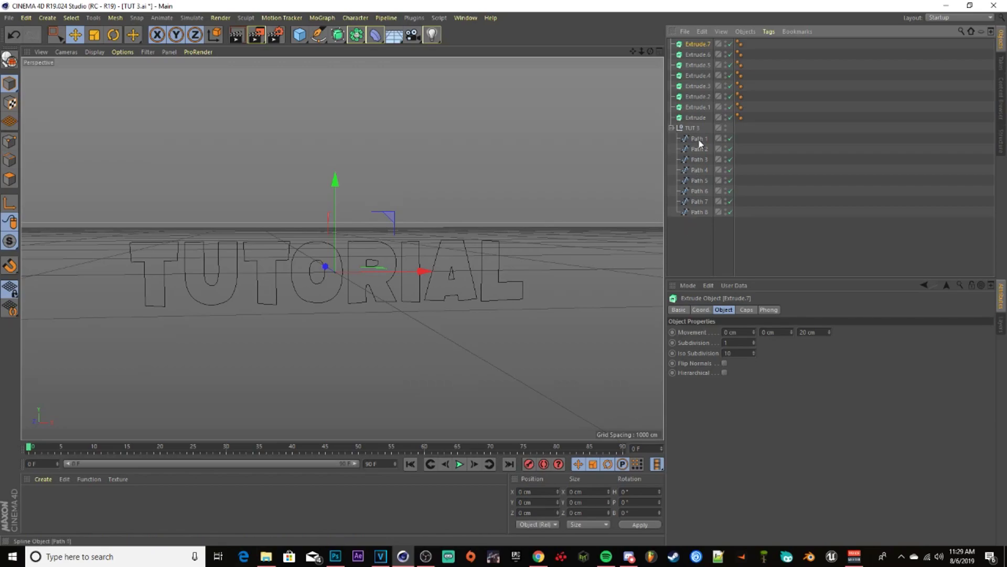
Nest each of Path 1 to Path 8 under its own Extrude generator, in order from Extrude to Extrude.7.
drag(696, 137, 696, 107)
drag(705, 156, 696, 88)
drag(699, 181, 696, 66)
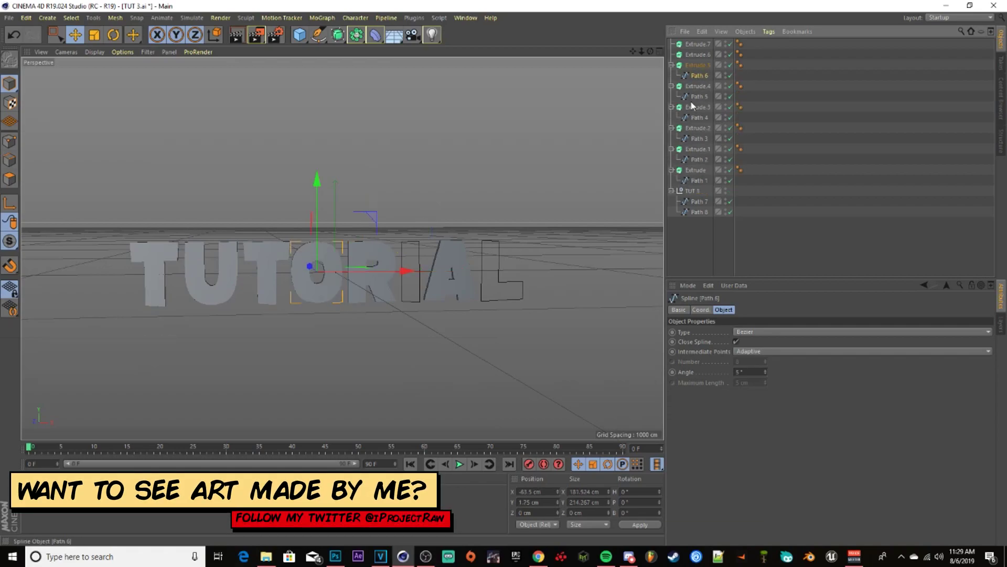
drag(697, 201, 696, 45)
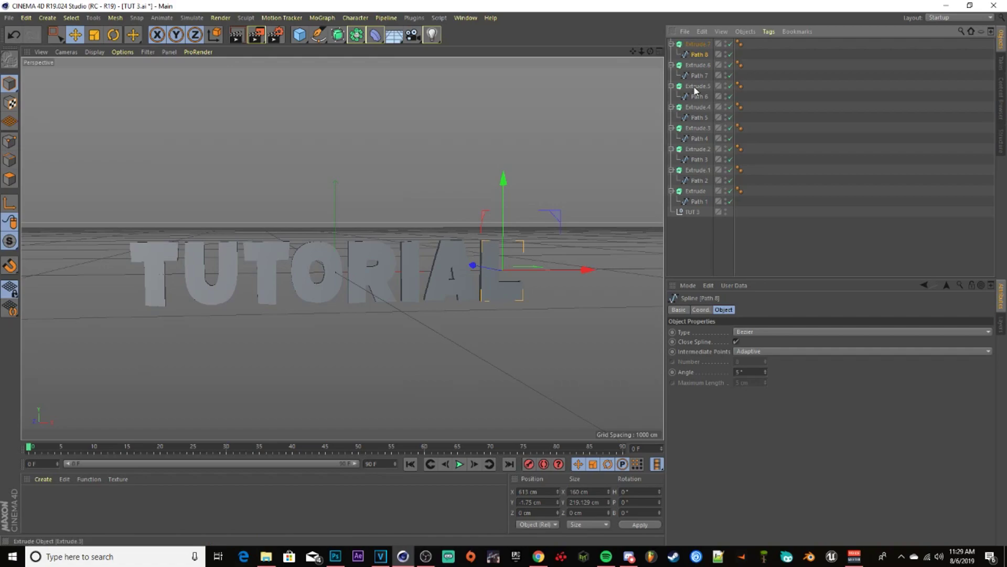
Collapse the eight Extrude hierarchies and delete the empty TUT 3 null.
click(671, 44)
click(671, 54)
click(671, 64)
click(671, 75)
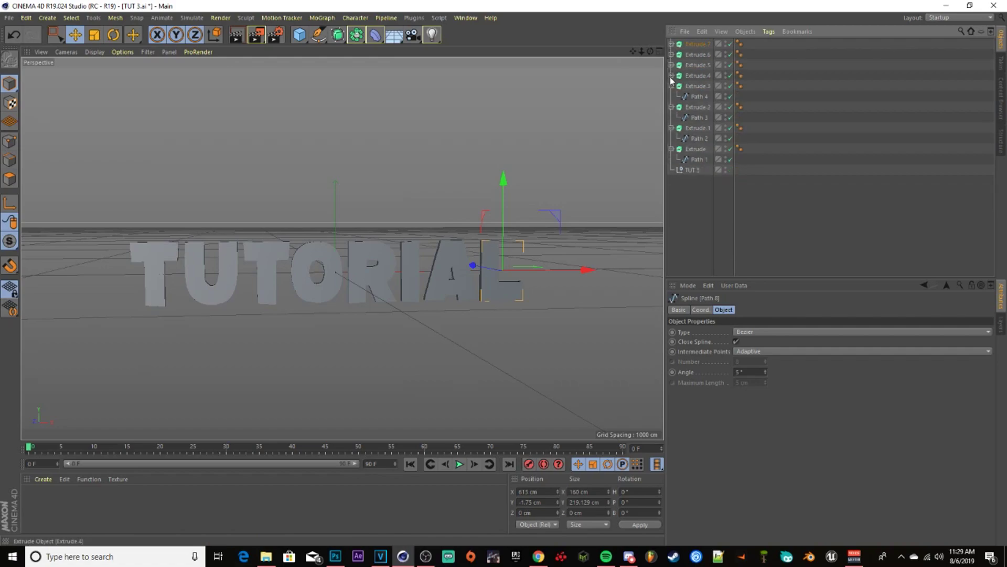
click(671, 86)
click(671, 96)
click(671, 107)
click(671, 117)
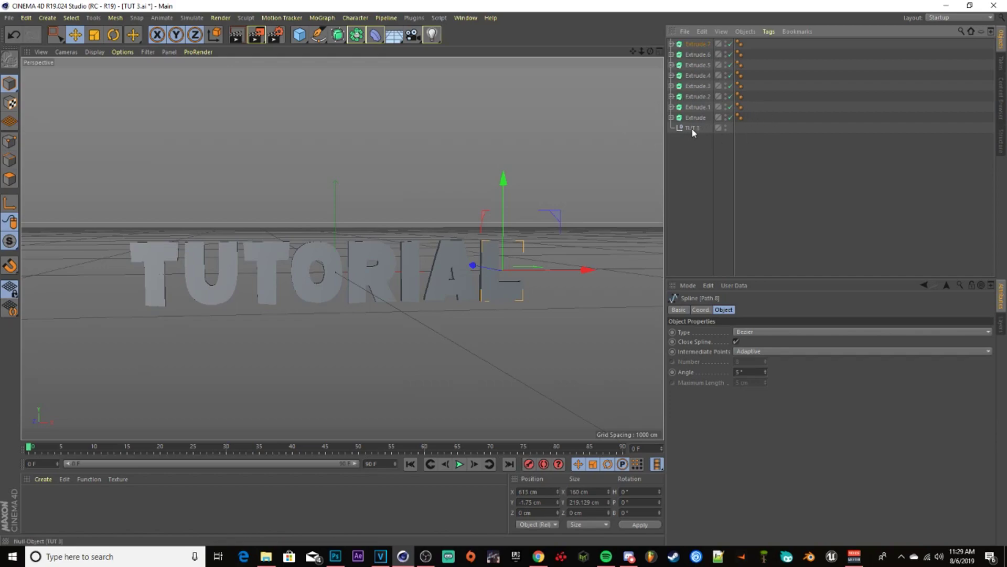
click(691, 128)
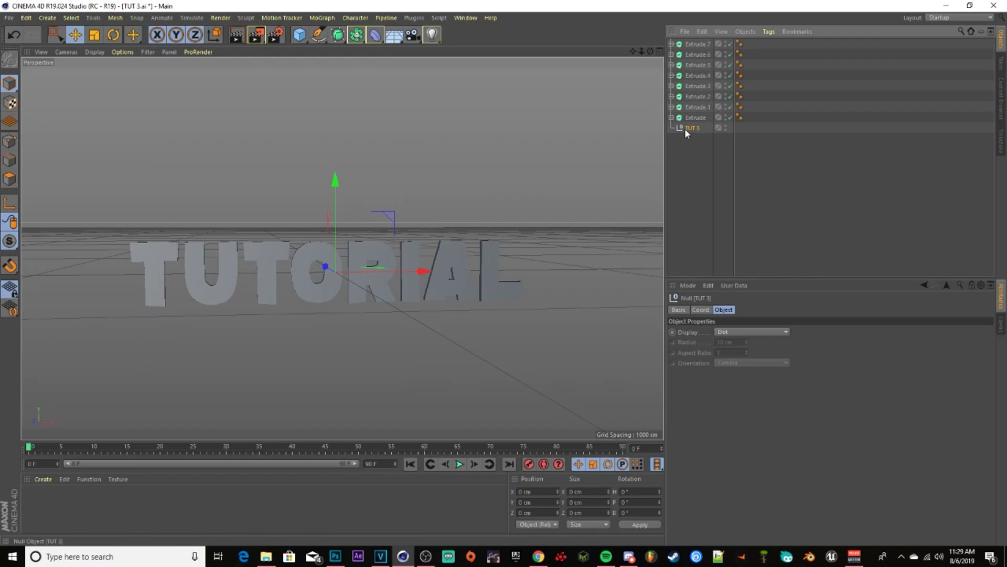
key(Delete)
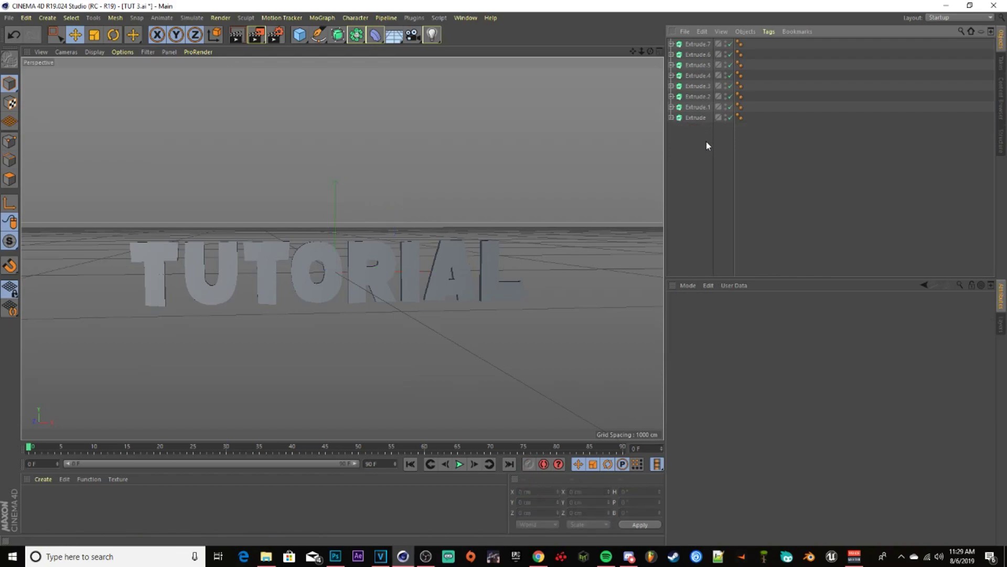
Select all eight Extrude objects and set their Z movement to 80 cm.
click(692, 117)
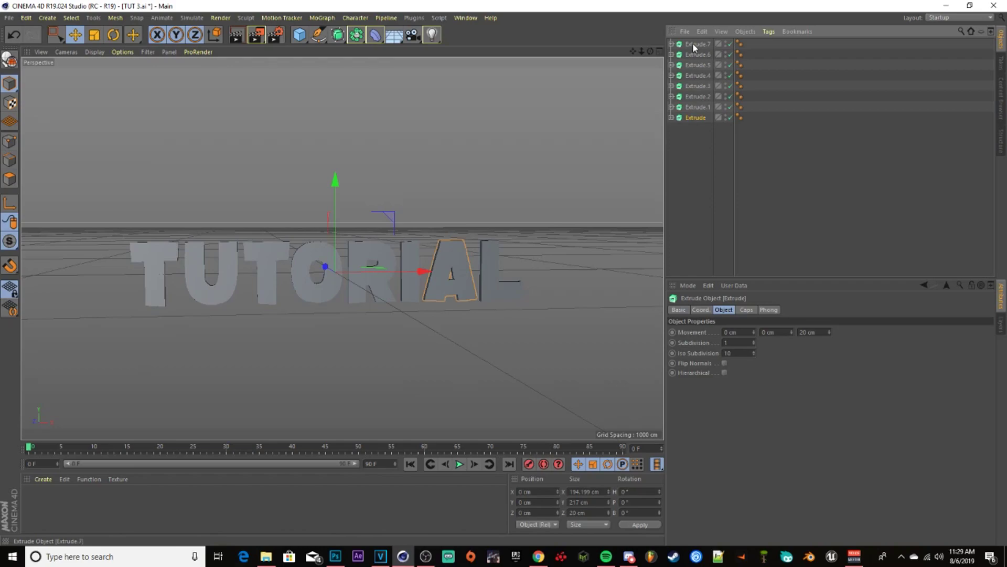
click(700, 44)
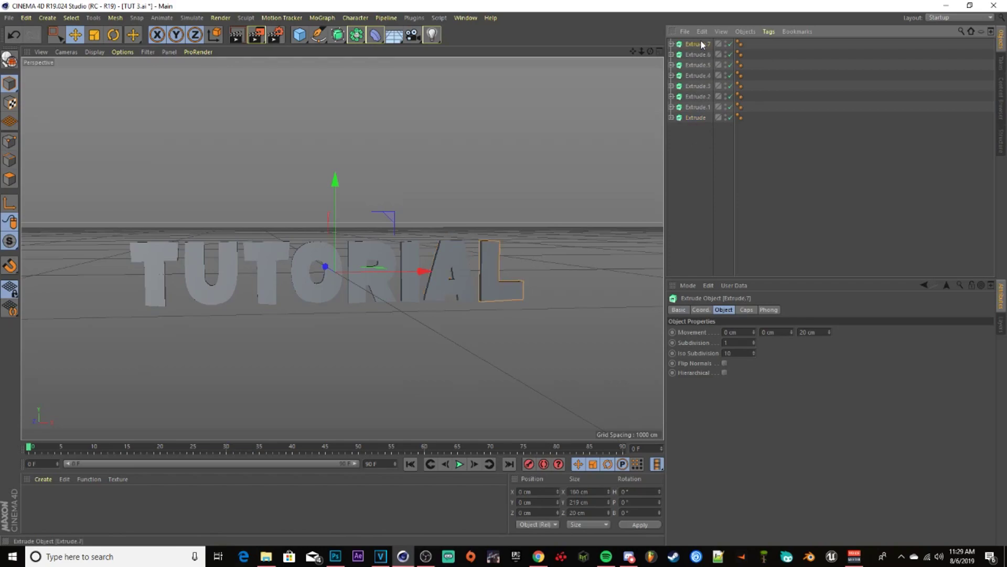
shift+click(691, 118)
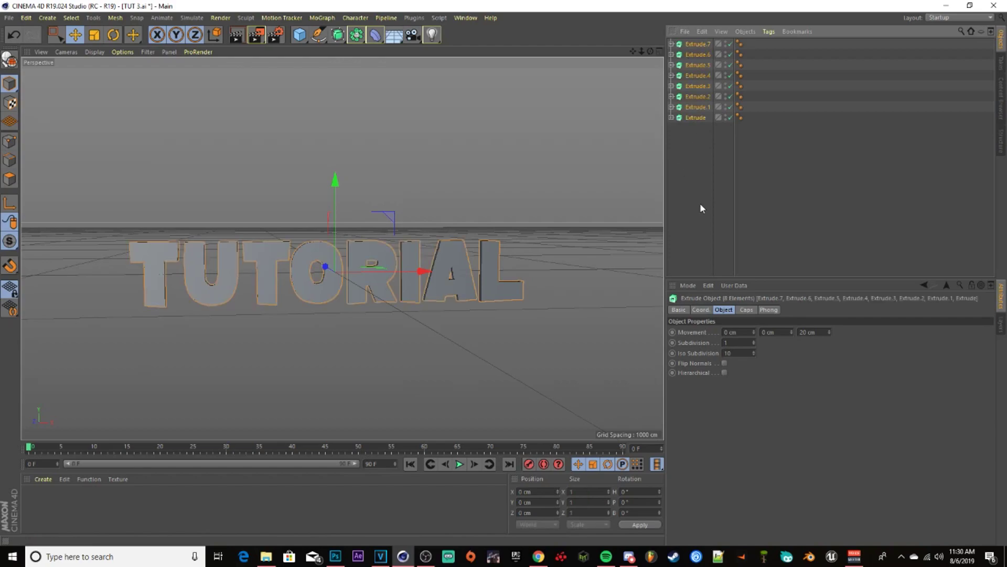
double_click(817, 333)
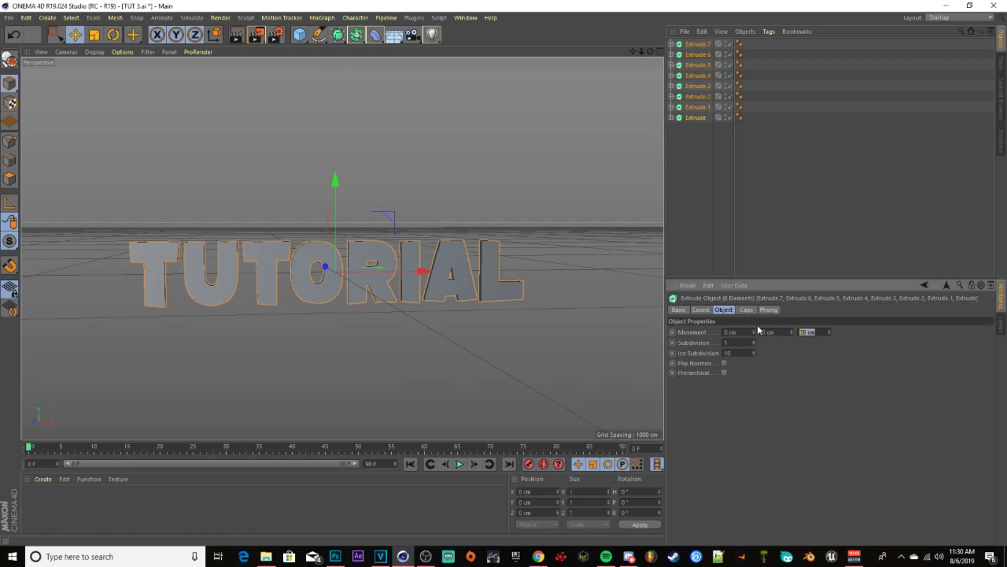
text(80)
key(Return)
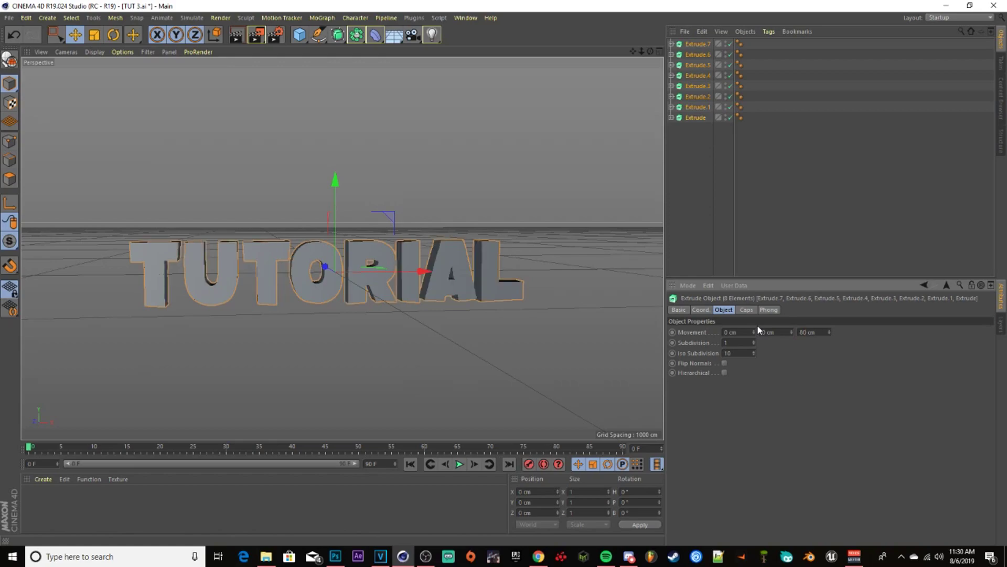
Try a much deeper Z movement of 1083 cm on the selected Extrude objects and undo it.
drag(831, 331, 829, 273)
drag(650, 51, 724, 52)
key(ctrl+shift+z)
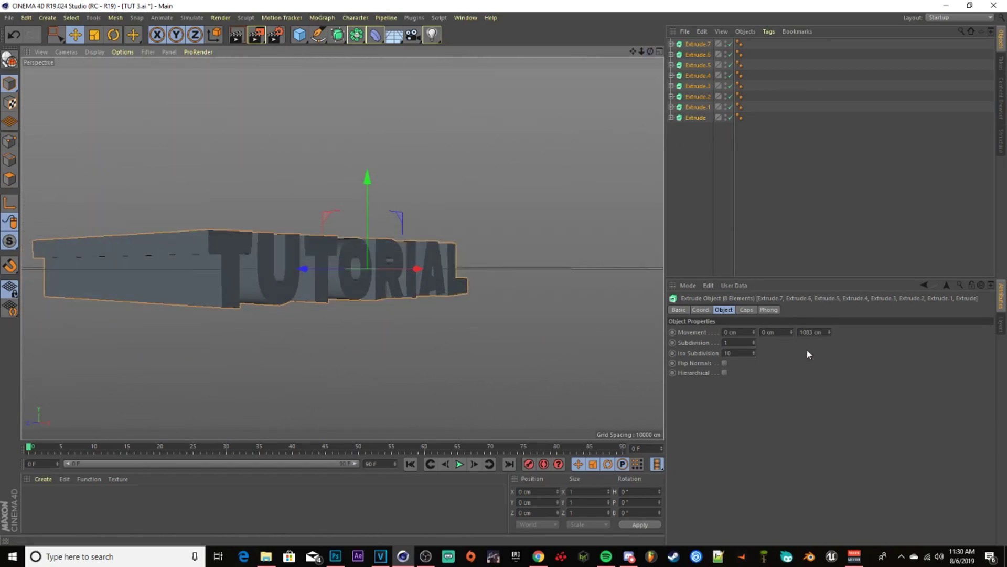
key(ctrl+z)
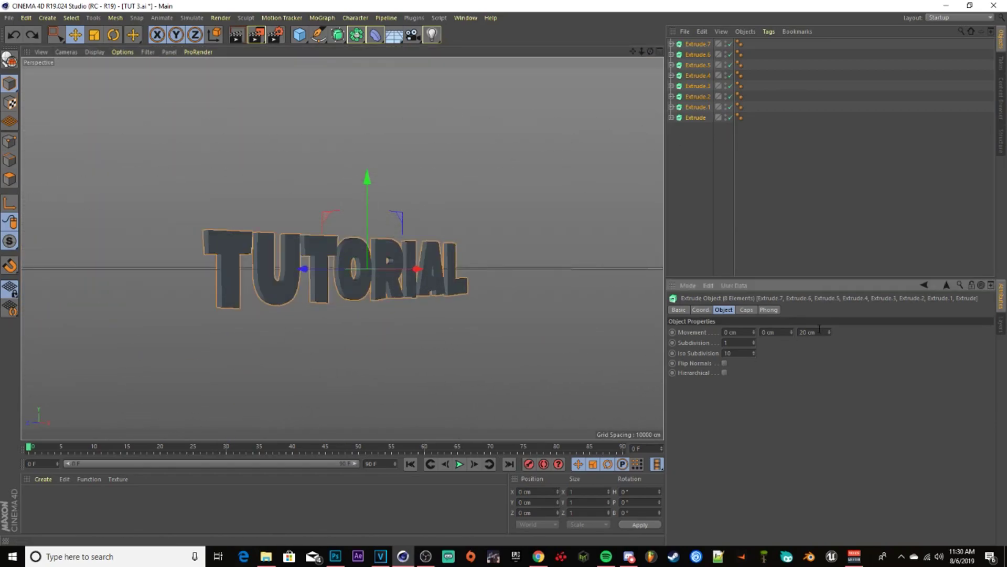
Enter 80 cm again as the Z movement of the selected Extrude objects.
text(50)
key(BackSpace)
key(BackSpace)
text(80)
Group all eight Extrude objects into one null and rename the null TEXT.
click(698, 44)
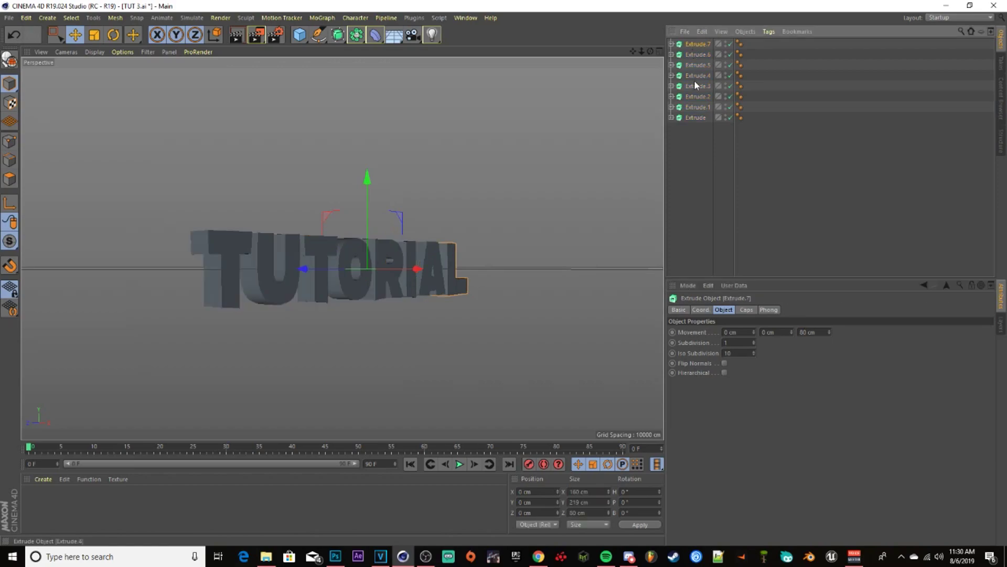
shift+click(698, 117)
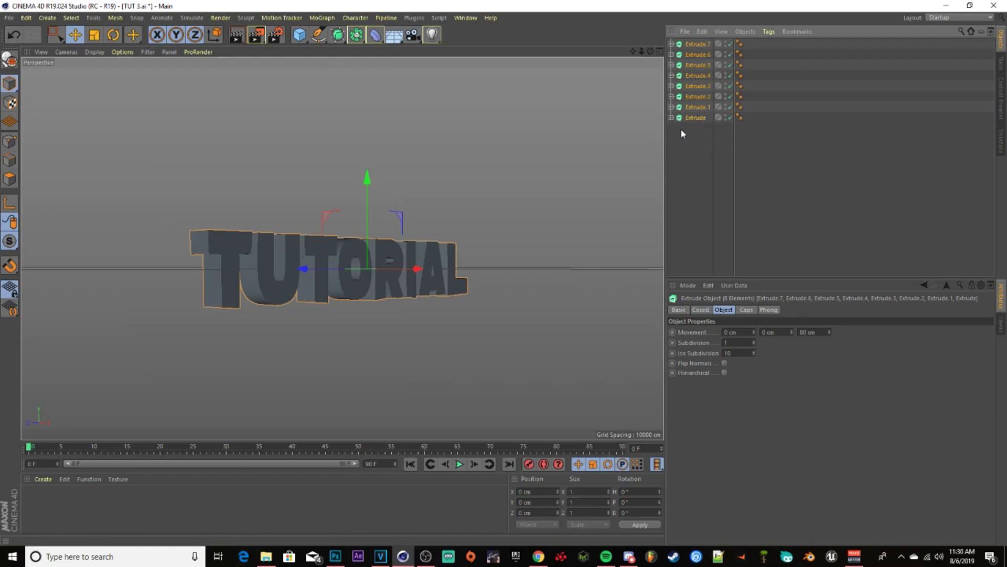
key(alt+g)
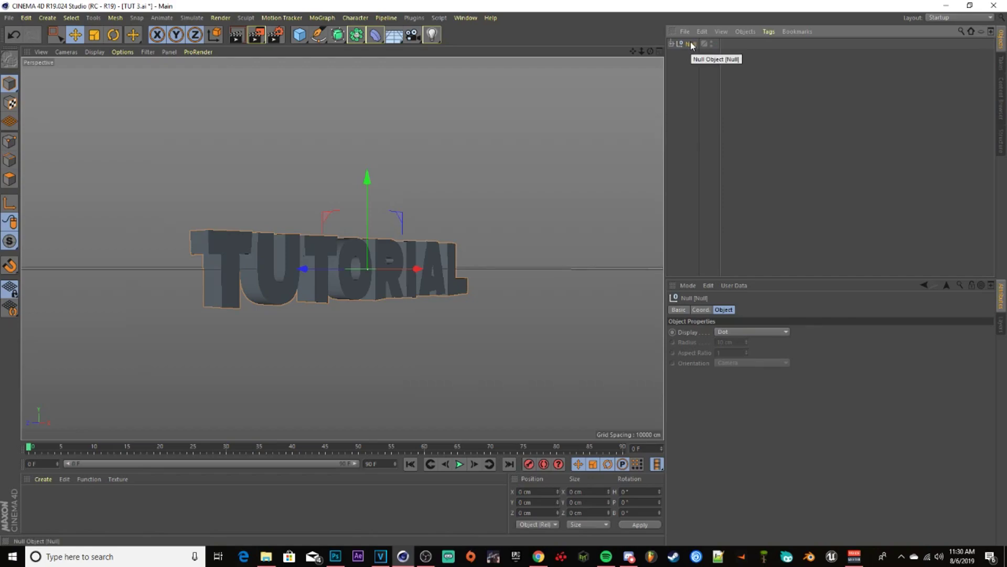
double_click(692, 44)
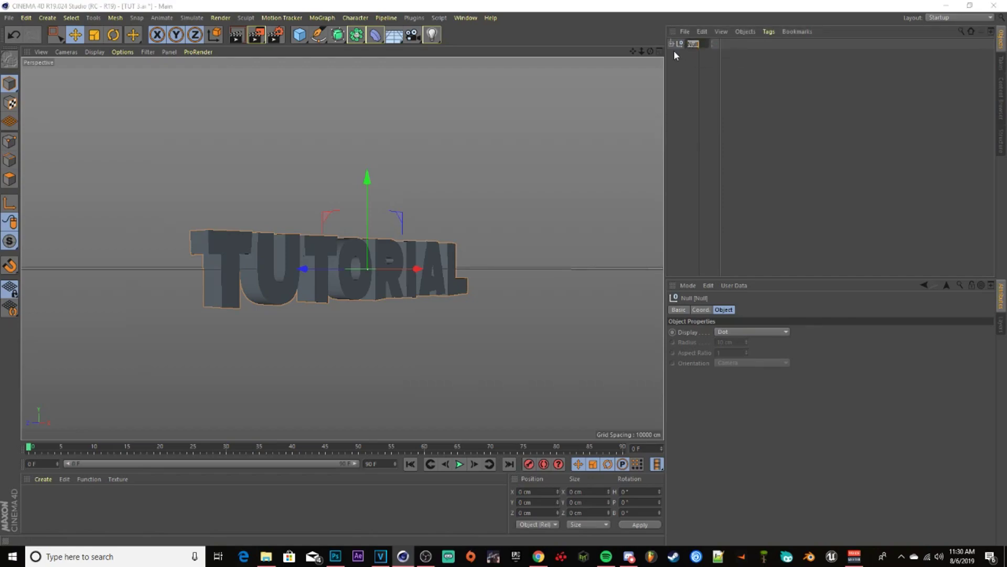
text(TEXT)
key(Return)
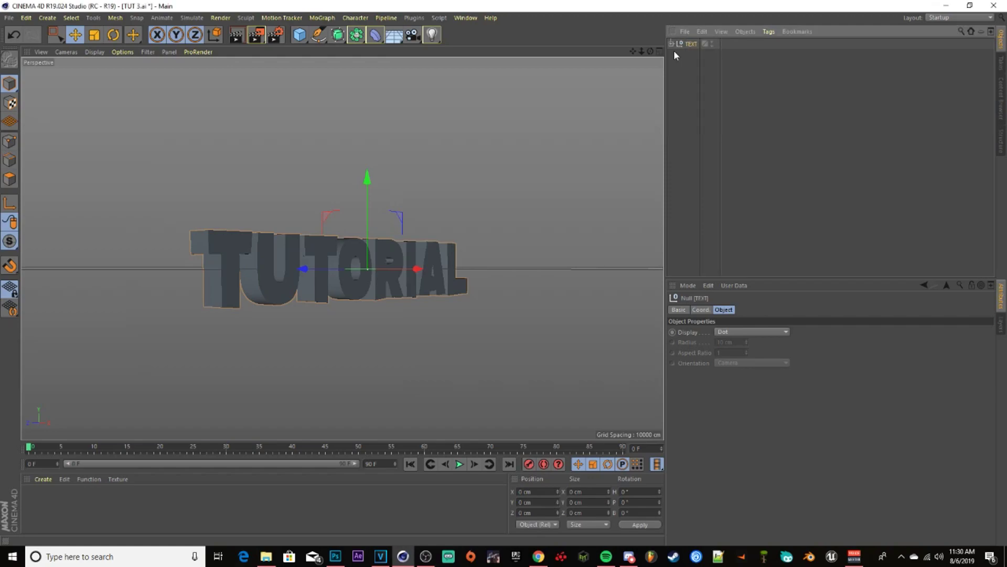
Set both the start and end caps of all Extrude objects inside TEXT to Fillet Cap.
click(669, 45)
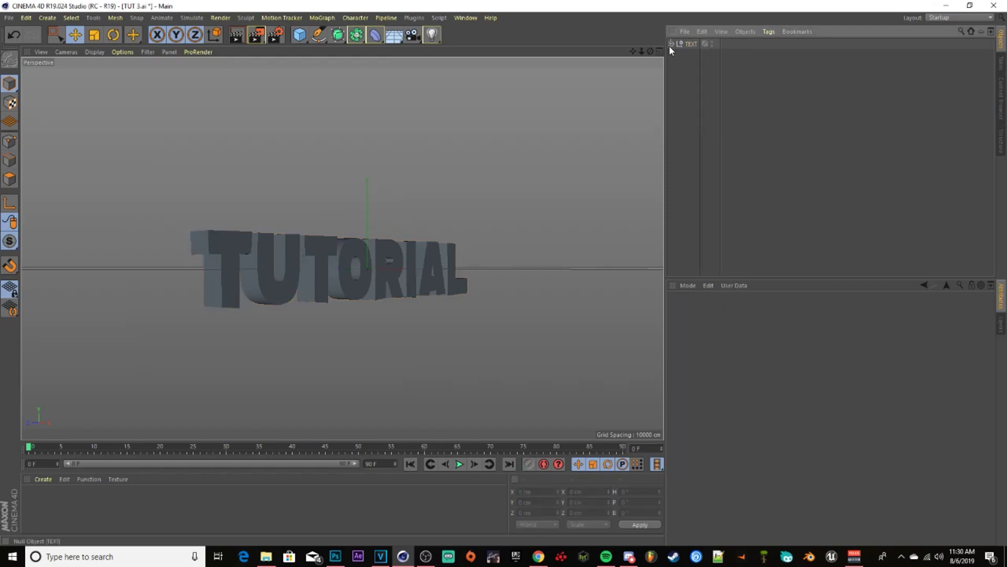
click(672, 44)
click(703, 55)
shift+click(701, 128)
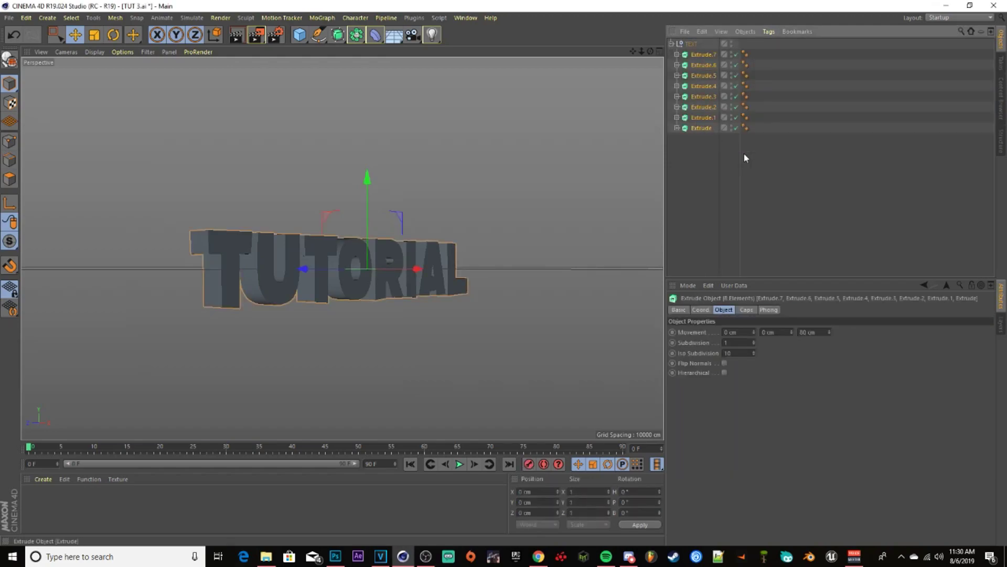
click(746, 309)
click(765, 333)
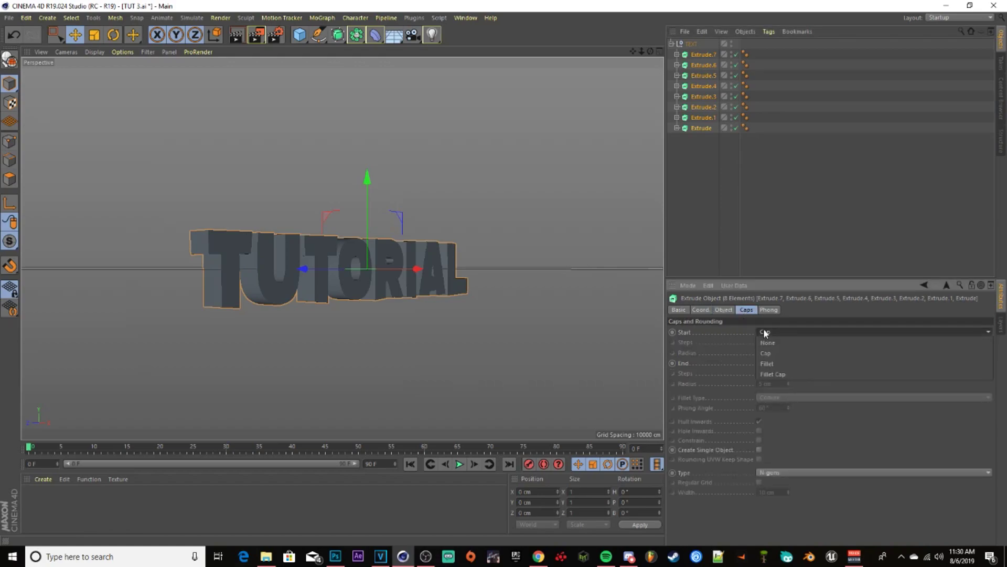
click(774, 374)
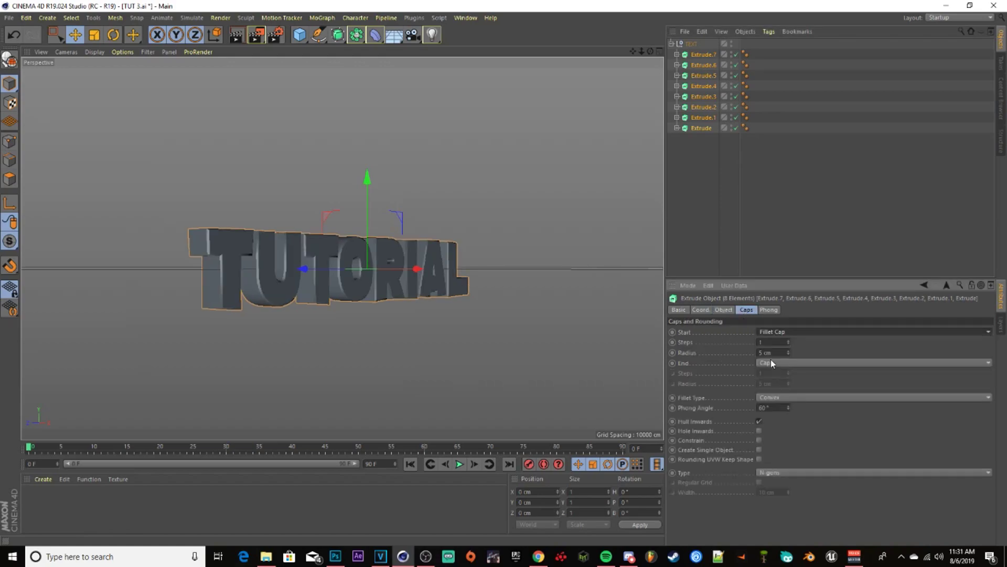
click(771, 363)
click(773, 405)
Give the start and end fillets of the selected Extrude objects 10 steps and a 3 cm radius.
click(770, 342)
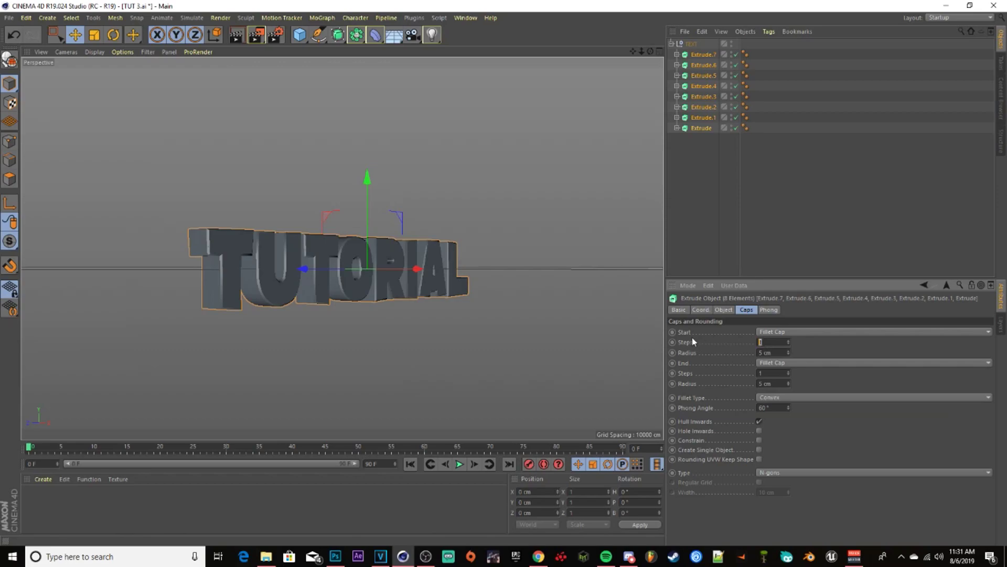
text(10)
key(Tab)
text(3)
key(Tab)
key(Tab)
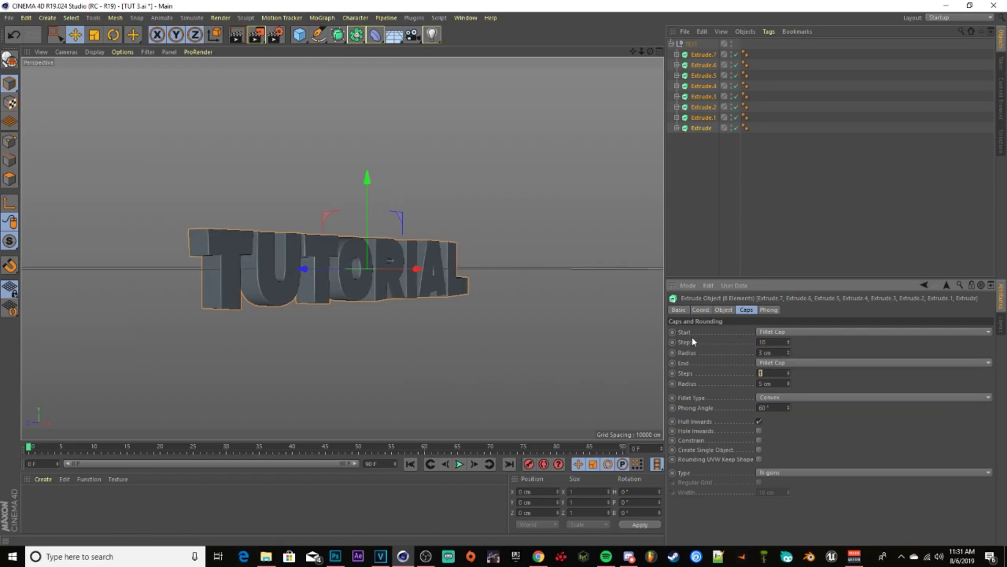
text(10)
key(Tab)
text(3)
key(Tab)
Collapse the TEXT null and duplicate it with all its Extrude objects.
click(672, 43)
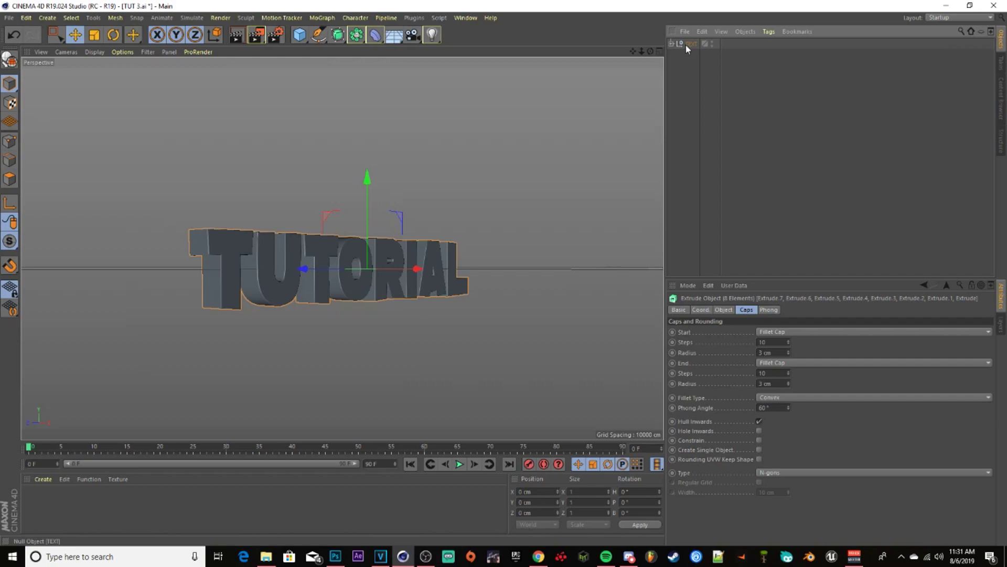
click(688, 45)
ctrl+drag(686, 45, 682, 40)
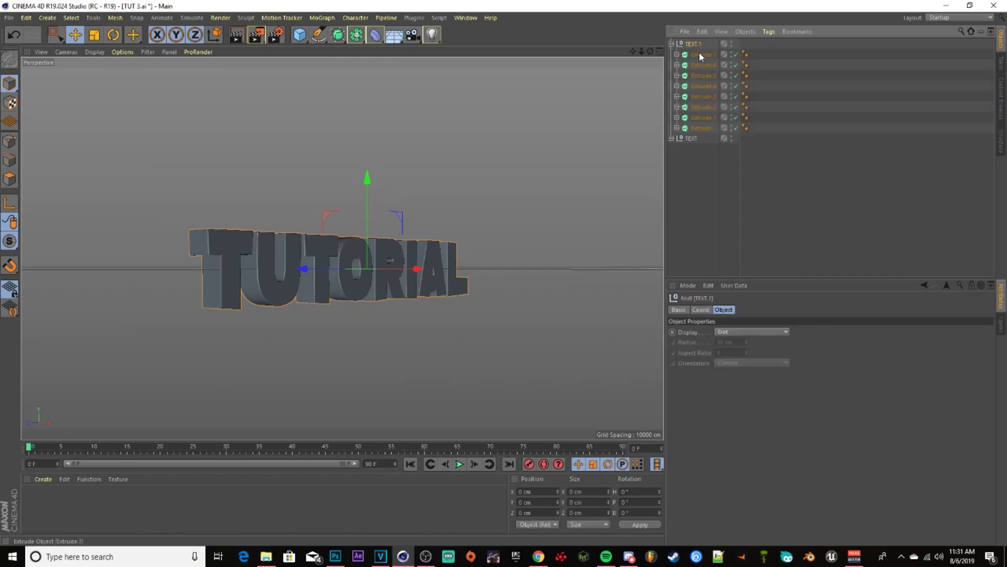
Set the start and end fillets of all Extrude objects in the duplicated null to 20 steps and a 10 cm radius.
click(699, 54)
shift+click(702, 128)
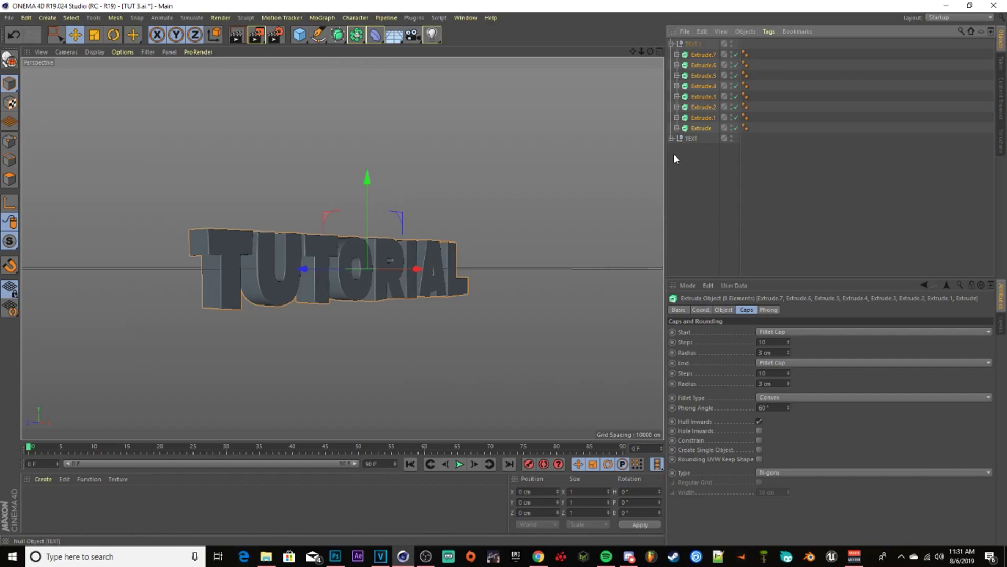
click(775, 342)
text(20)
key(Tab)
text(10)
key(Tab)
text(20)
key(Tab)
text(10)
key(Return)
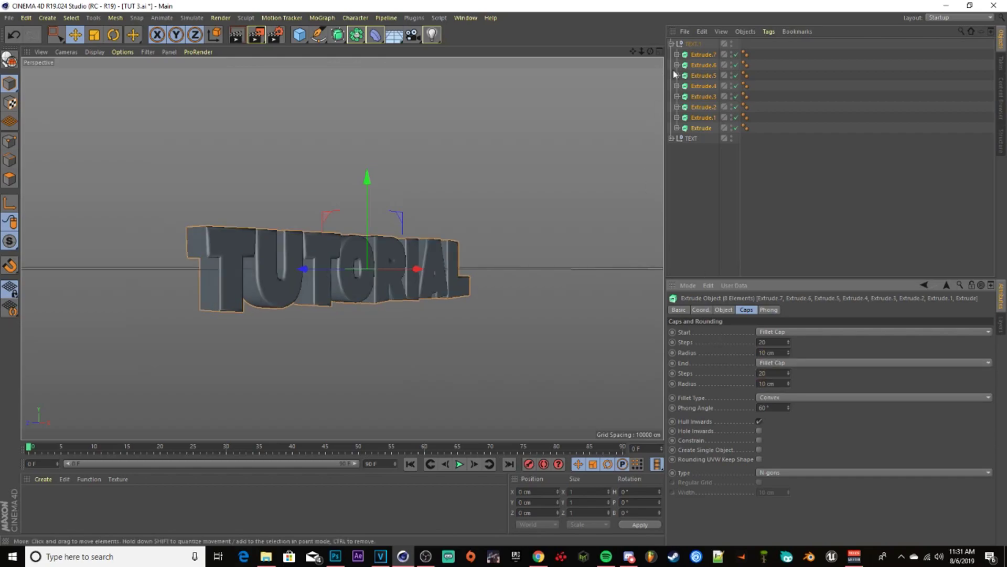
Set the Z movement of all Extrude objects in TEXT.1 to 100 cm and collapse the null.
click(724, 310)
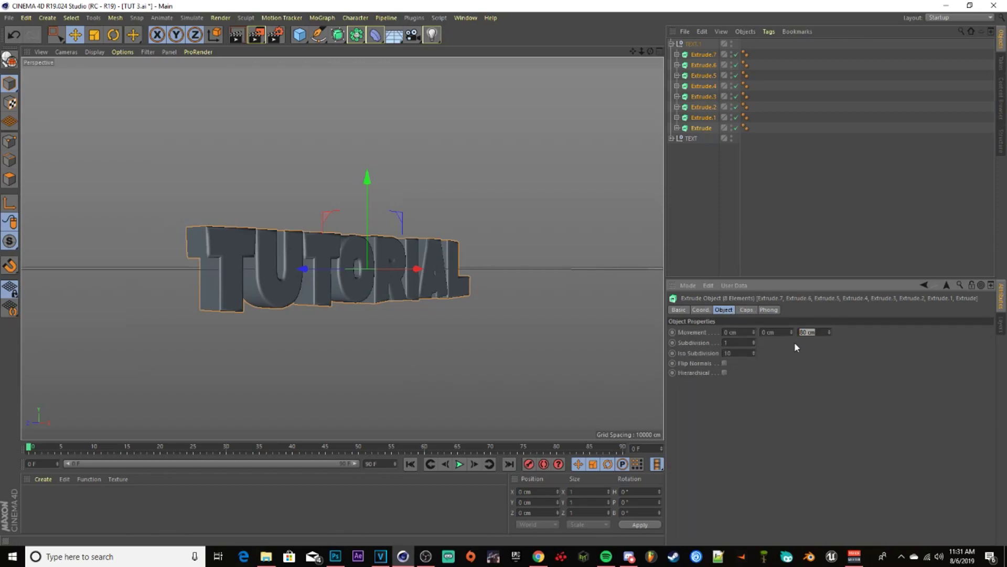
text(0)
key(Return)
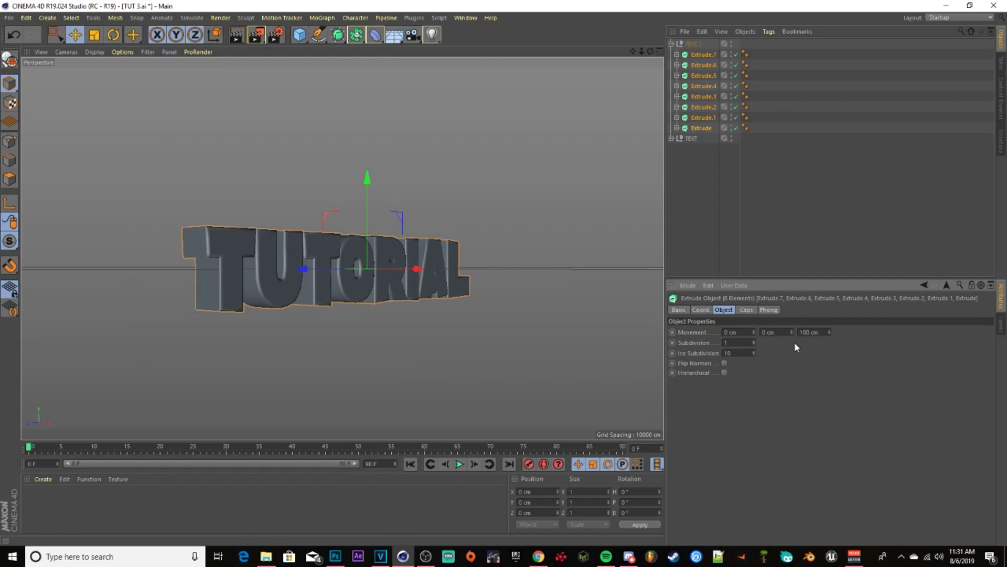
click(672, 44)
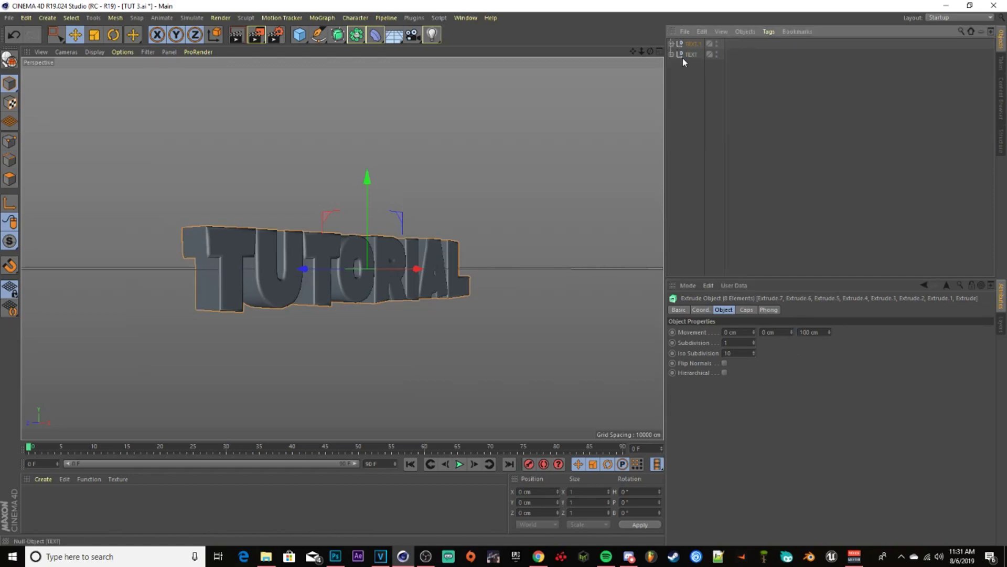
click(698, 134)
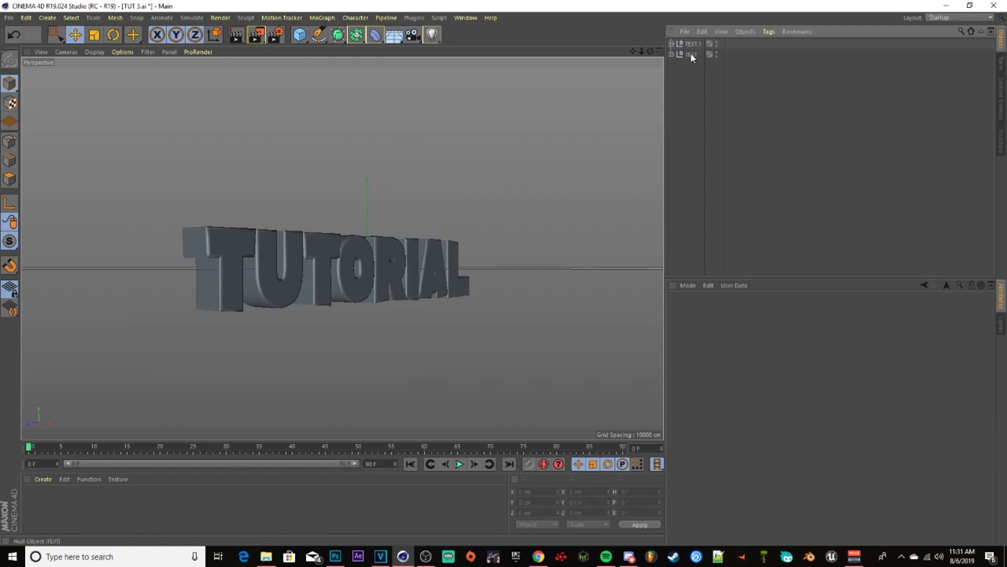
Move the original TEXT null slightly along its Z axis to offset its letters from the thicker TEXT.1 copy.
click(691, 55)
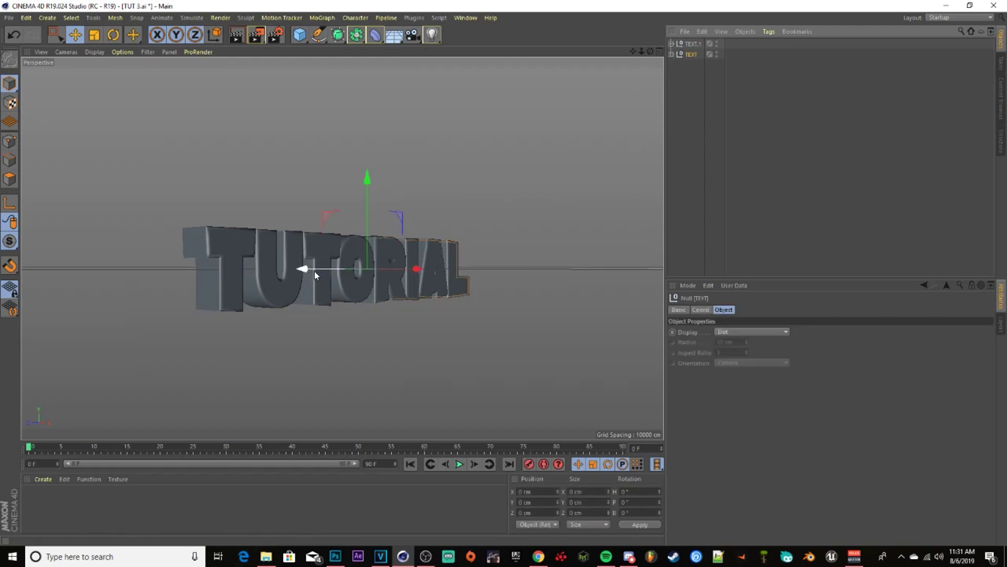
click(62, 38)
click(79, 50)
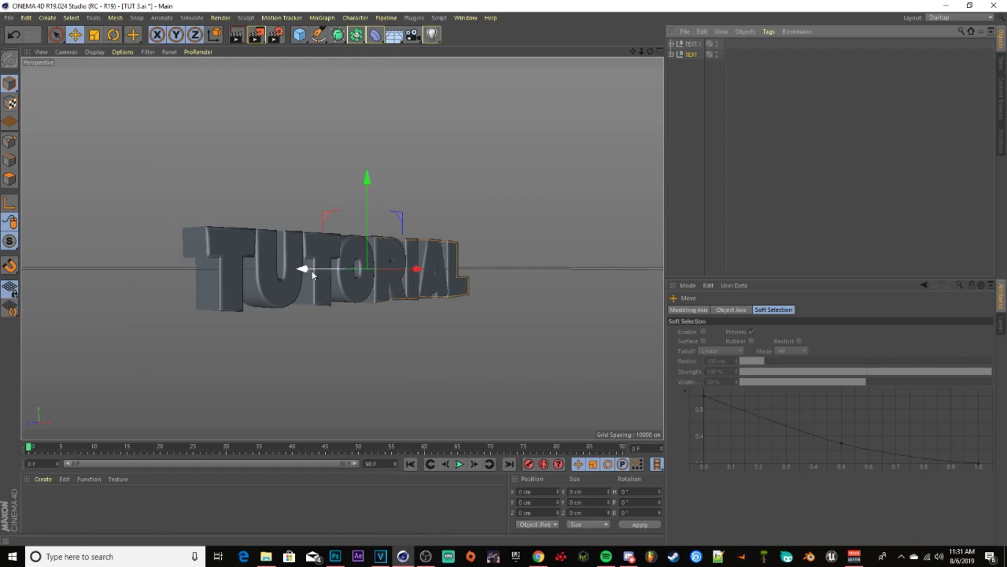
drag(303, 269, 316, 273)
drag(650, 51, 625, 74)
alt+drag(342, 248, 368, 220)
click(678, 101)
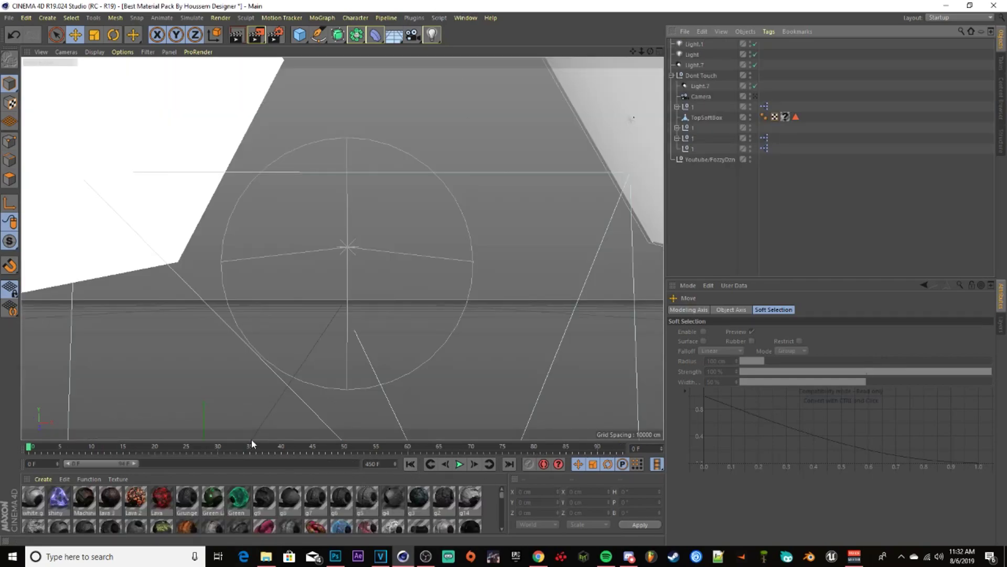
Copy the Candy Purple material from the open material pack document into the TUT 3.ai document.
drag(262, 441, 303, 307)
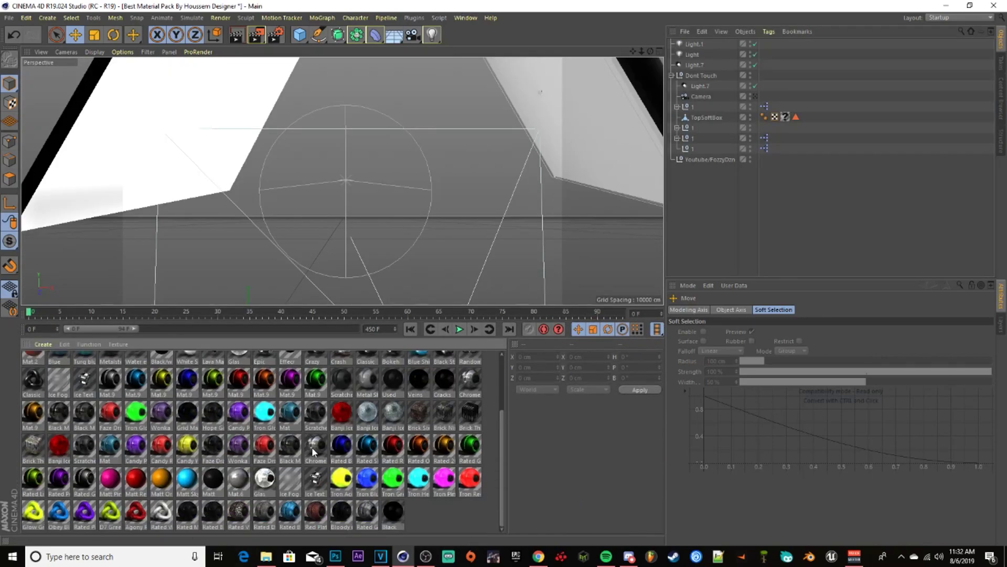
scroll(241, 463, down, 1)
click(242, 475)
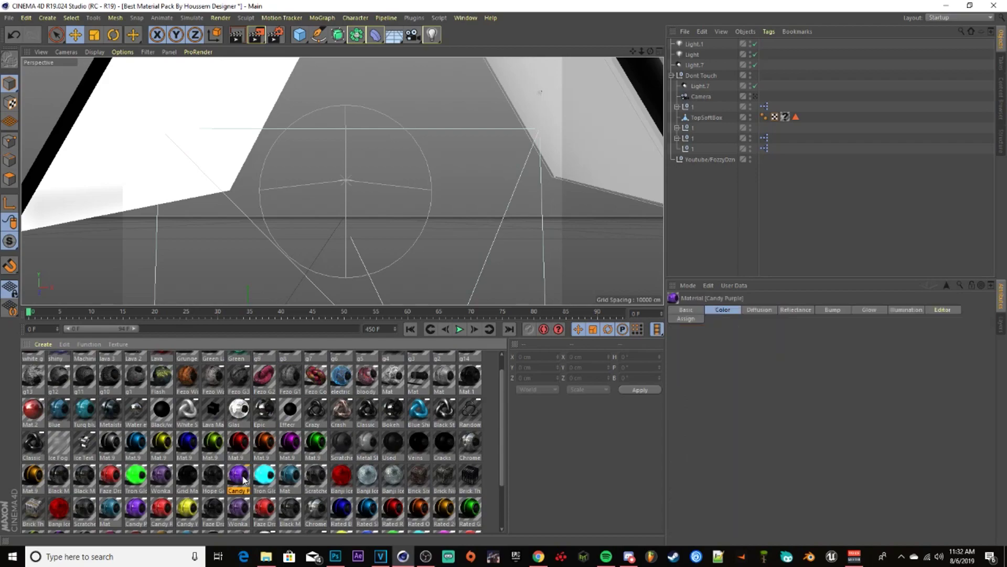
click(474, 19)
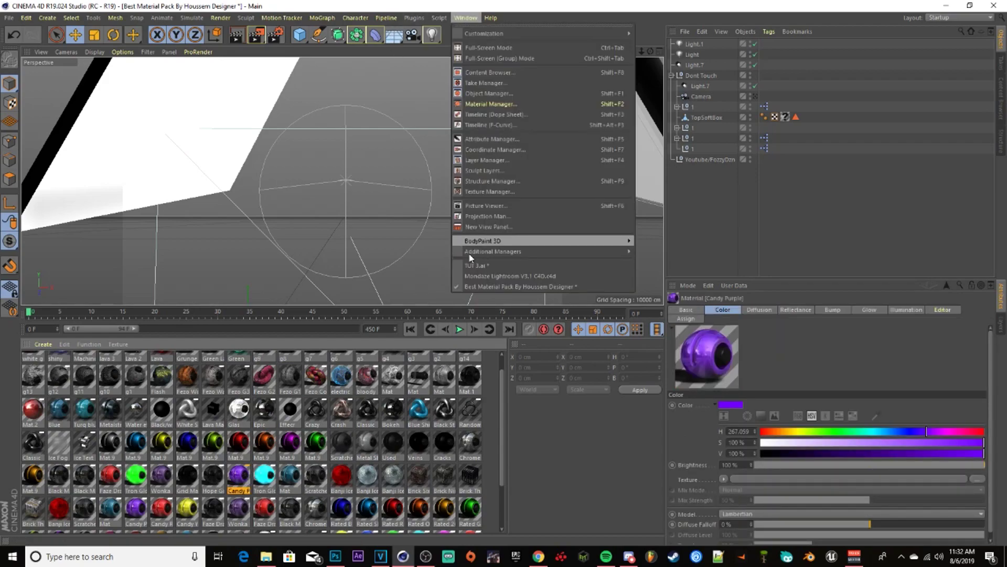
click(473, 267)
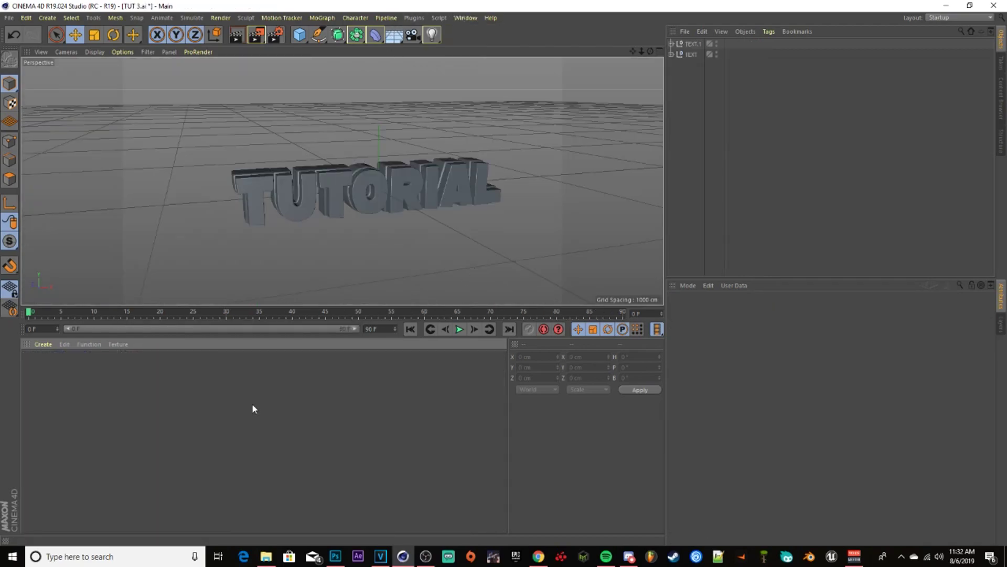
key(ctrl+v)
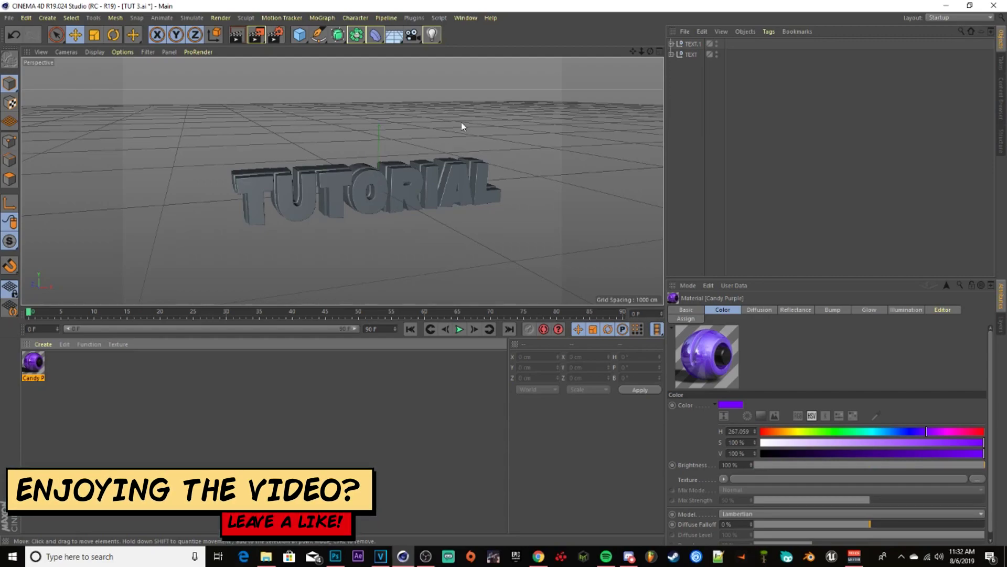
Look through the other open documents and the material packs among the Content Browser presets.
click(466, 17)
click(481, 276)
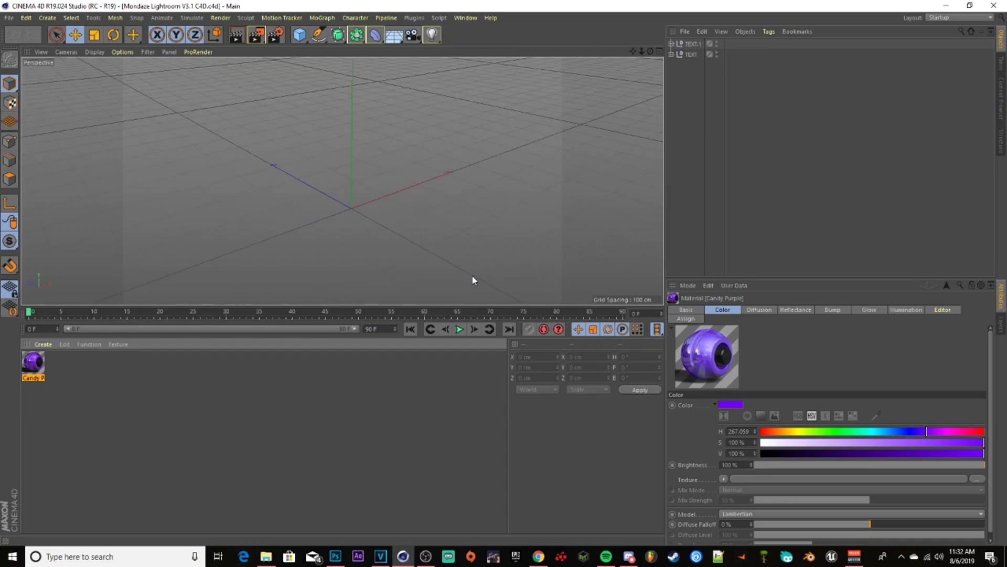
click(464, 18)
click(462, 285)
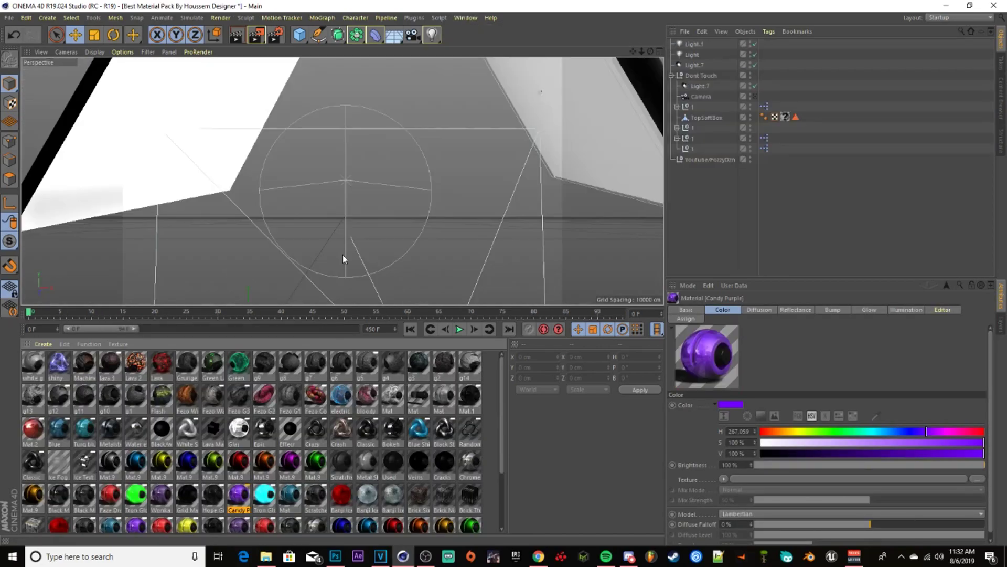
click(999, 104)
double_click(703, 118)
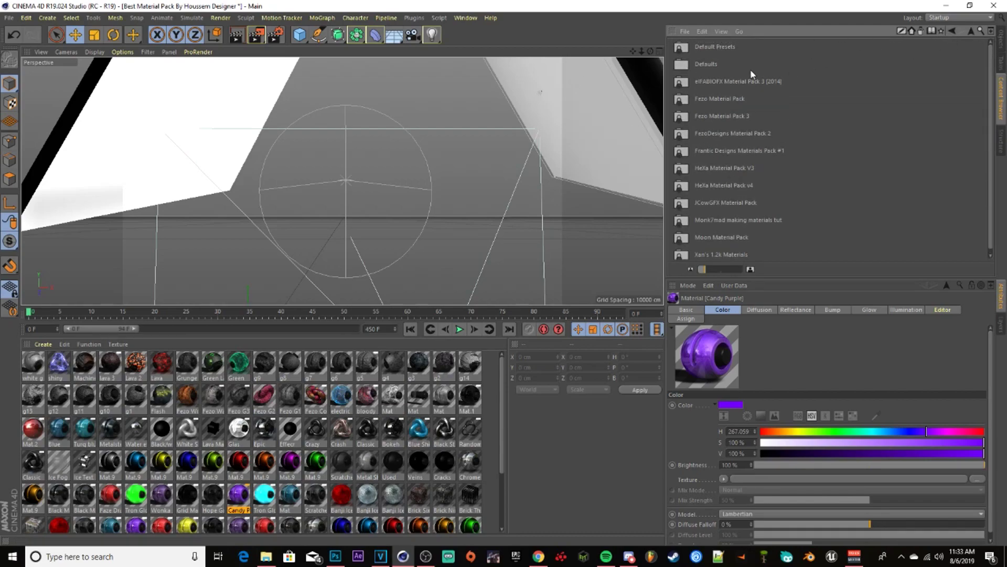
Return to the TUT 3.ai document and apply the Candy Purple material to every front letter of the text.
click(465, 17)
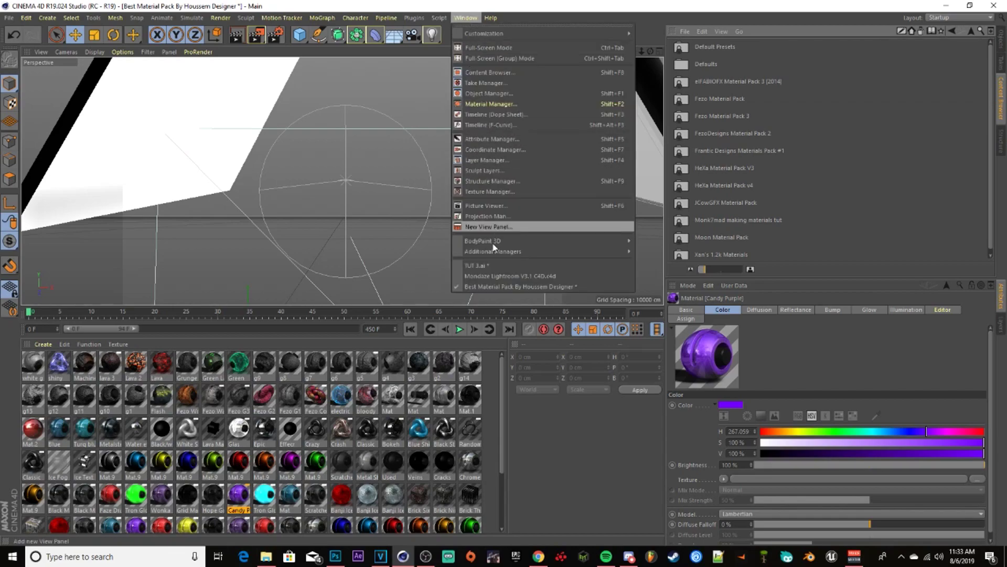
click(484, 277)
drag(259, 184, 297, 197)
drag(37, 367, 335, 194)
drag(41, 373, 402, 200)
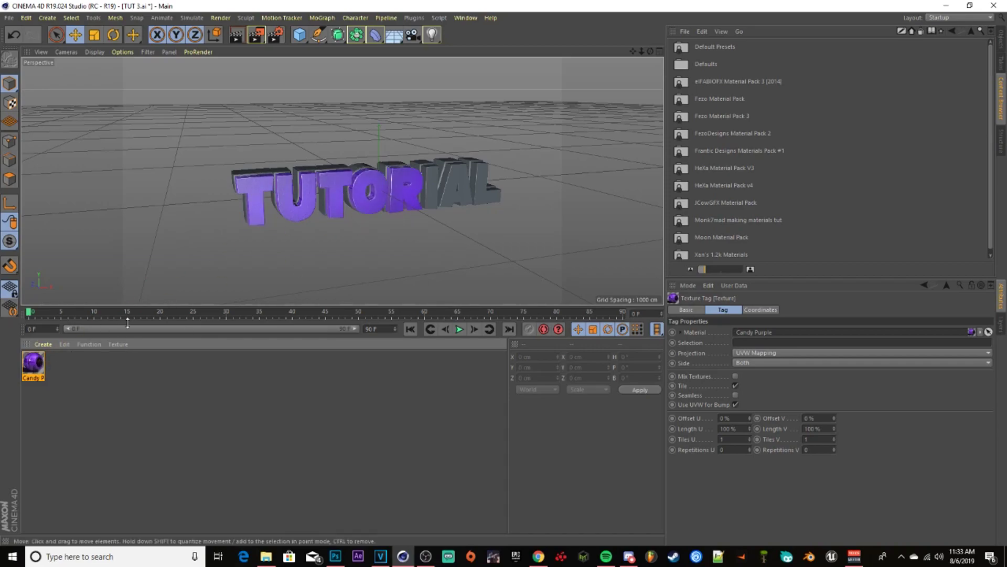
drag(25, 371, 442, 181)
drag(43, 371, 455, 190)
drag(34, 367, 488, 192)
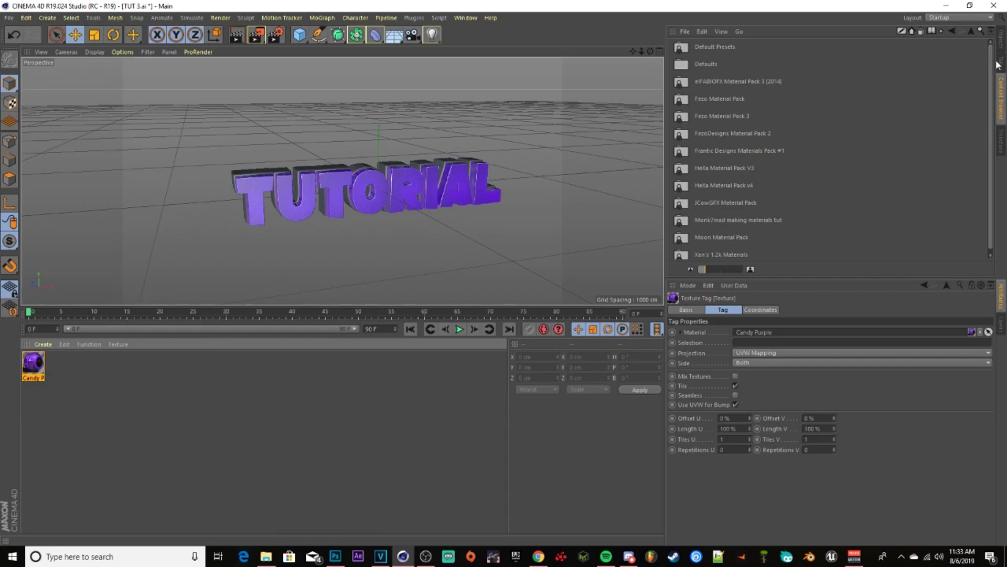
Set all Candy Purple texture tags in the TEXT null to Cubic projection and enable Seamless.
click(1002, 46)
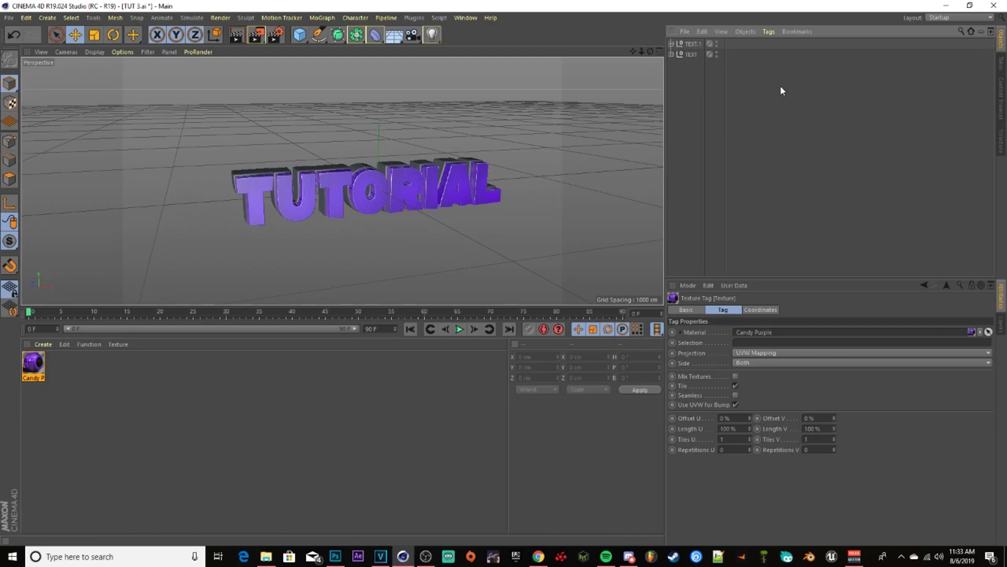
click(673, 55)
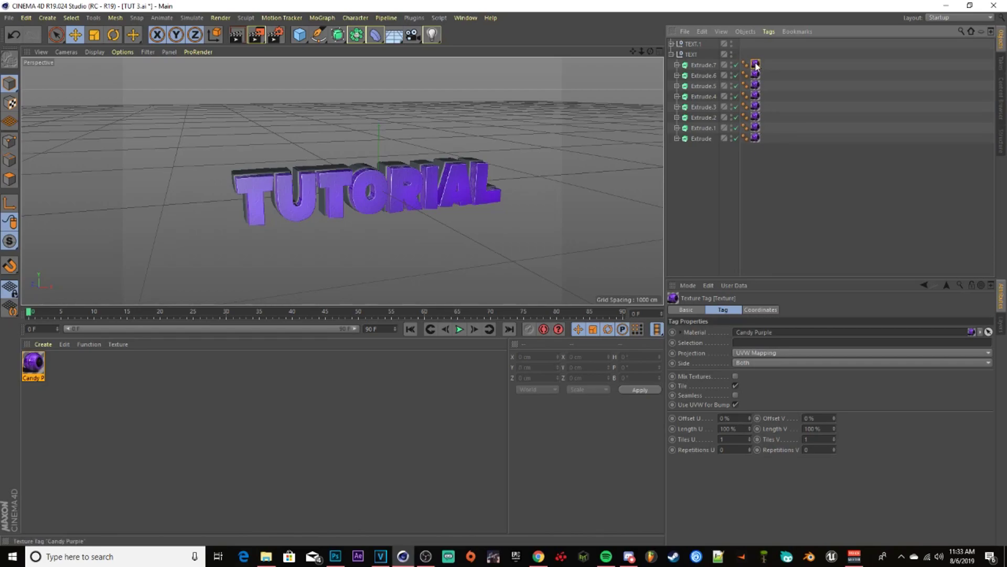
shift+click(757, 138)
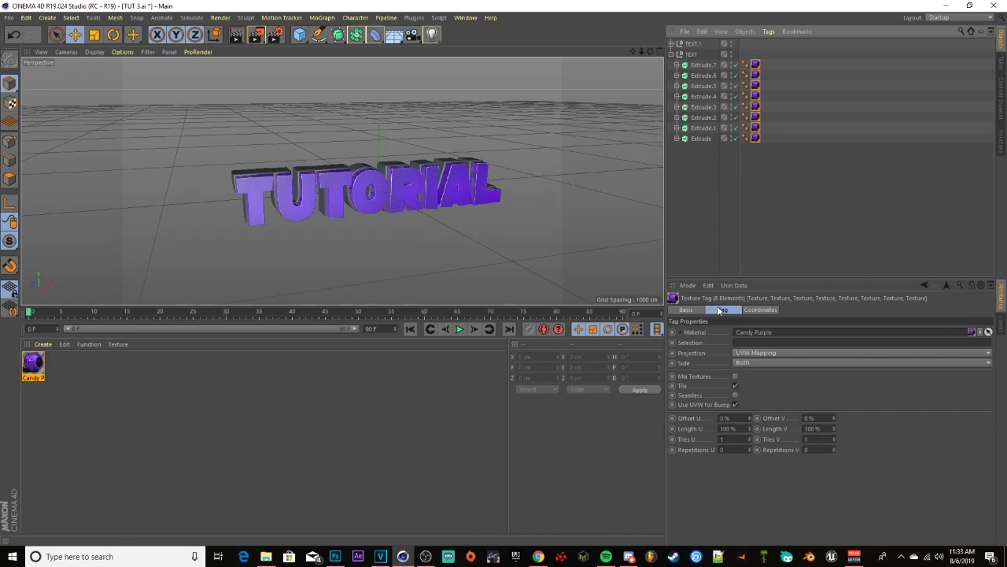
click(742, 353)
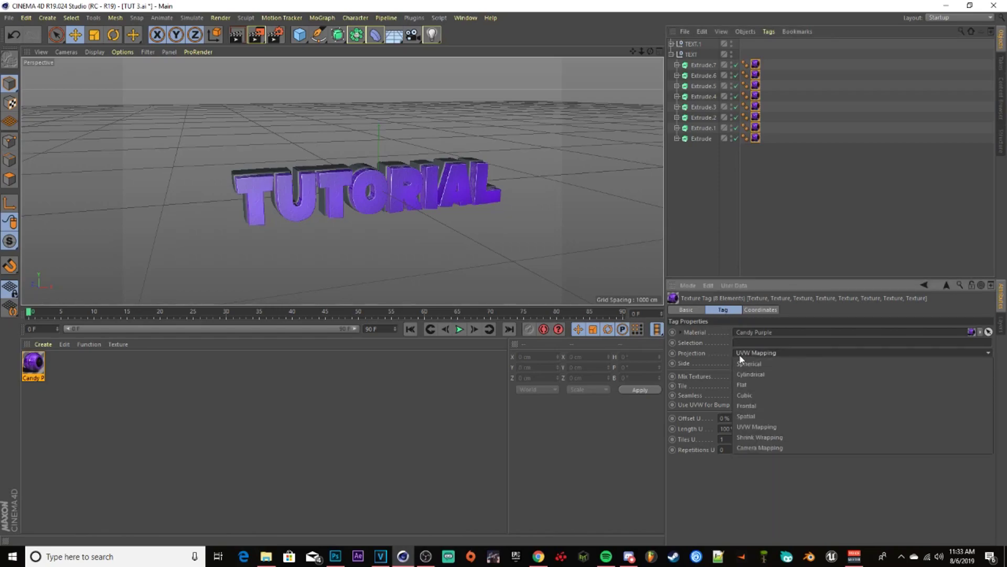
click(743, 395)
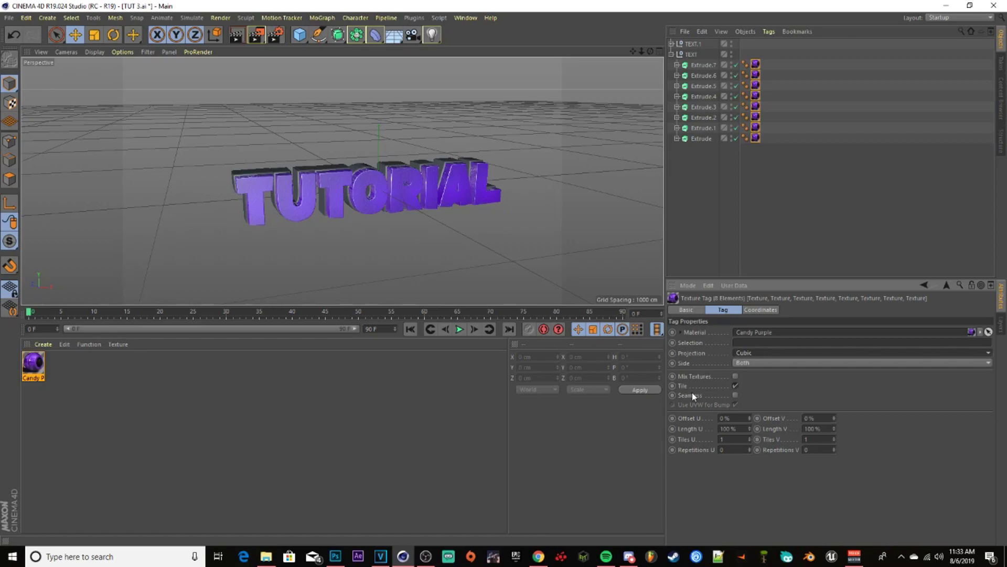
click(737, 395)
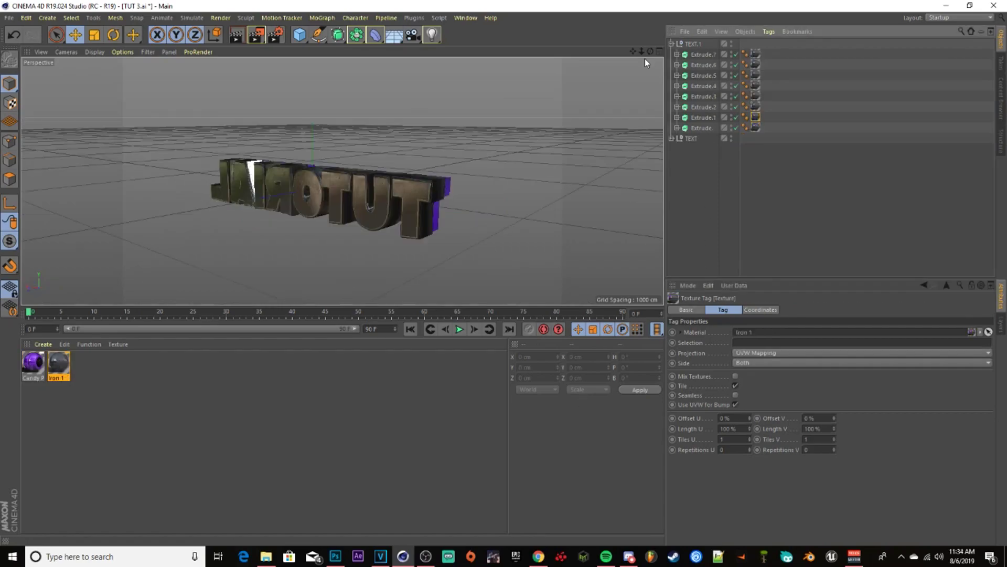
Set all Iron 1 texture tags in TEXT.1 to Cubic projection with Seamless enabled, and collapse the null.
drag(650, 51, 587, 59)
drag(754, 61, 758, 130)
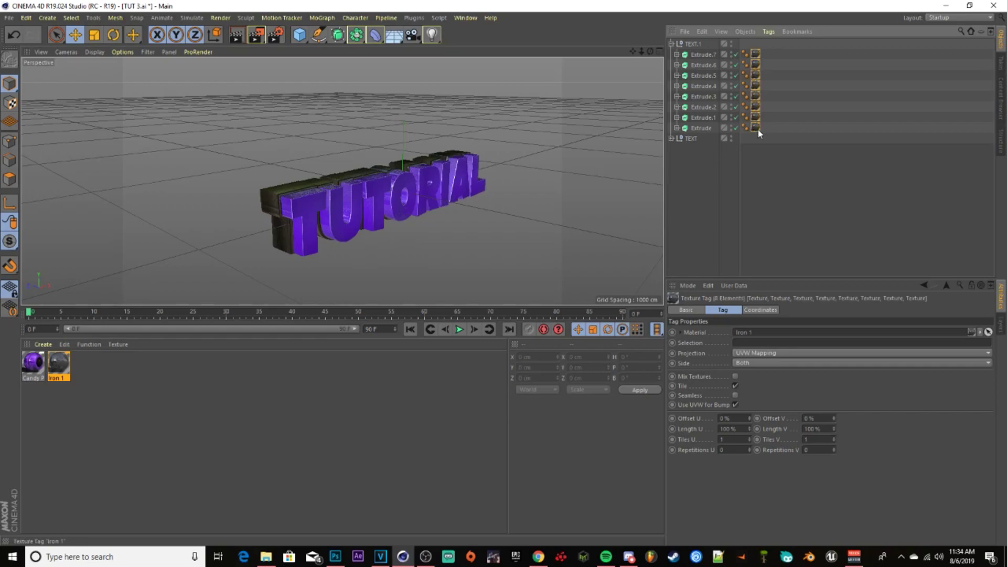
click(755, 353)
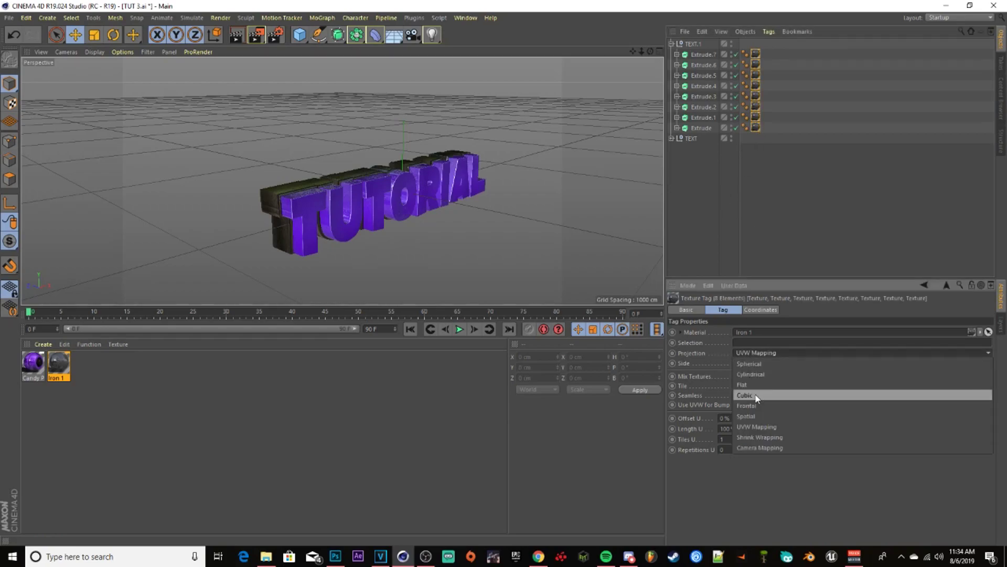
click(756, 397)
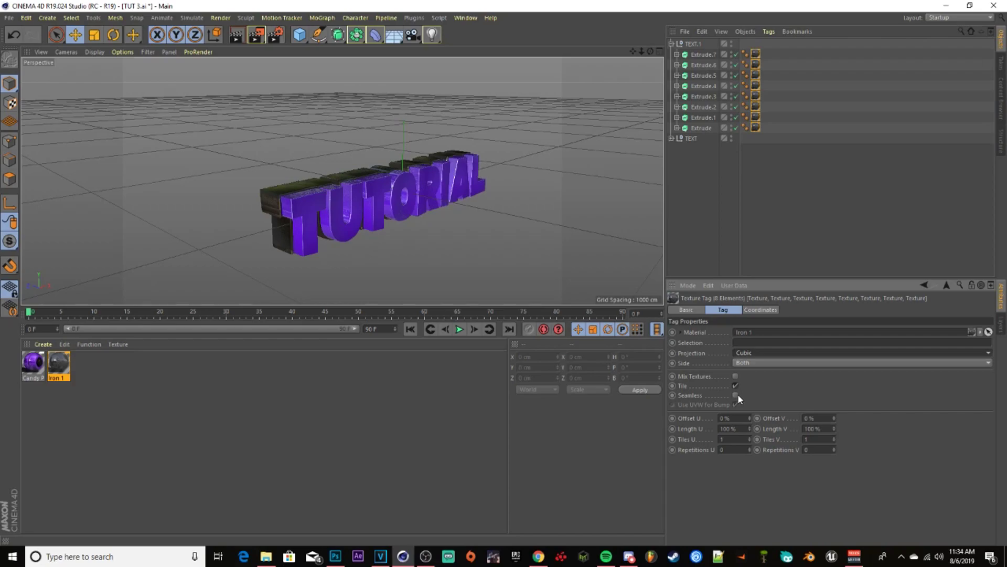
click(736, 395)
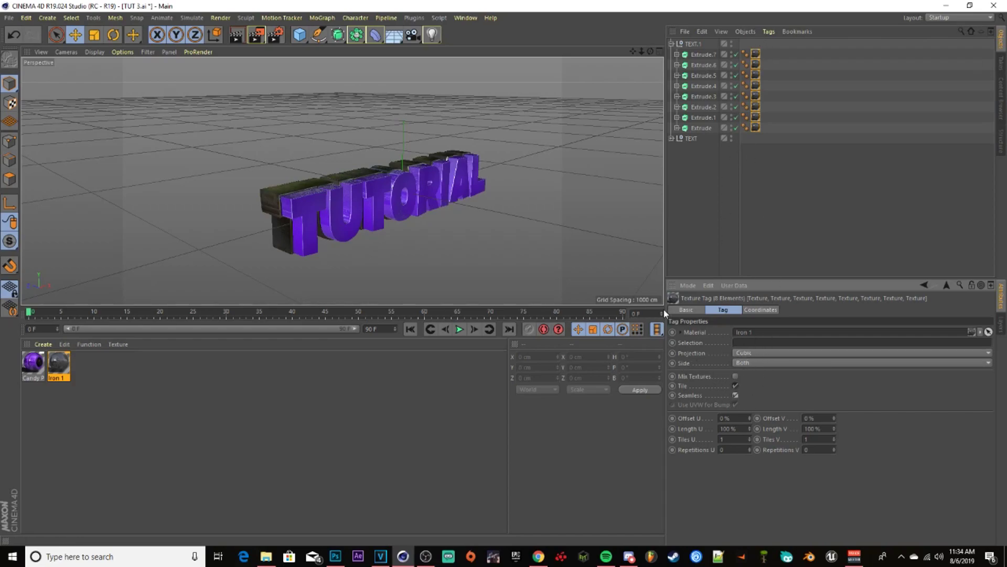
click(672, 43)
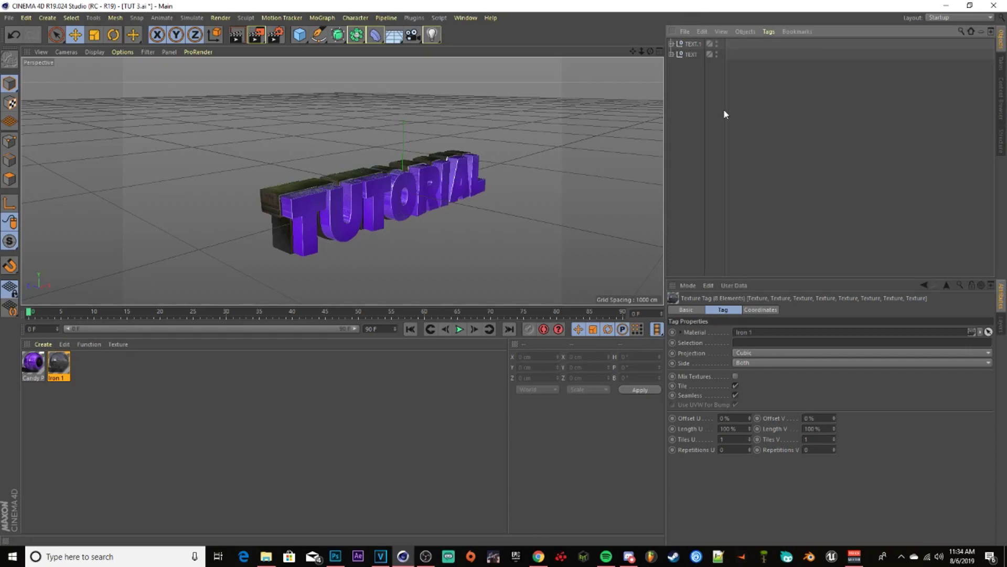